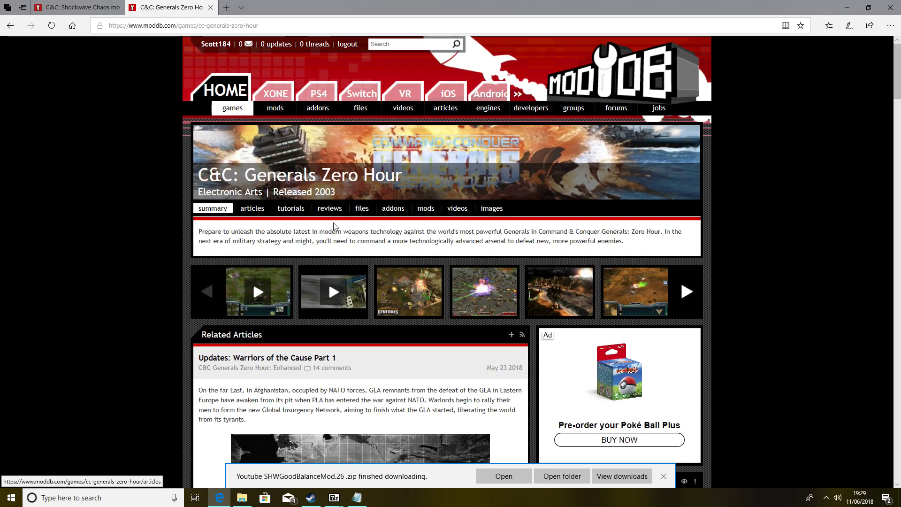
- Open the files page of the C&C: ShockWave mod from the C&C: Generals Zero Hour mods list
scroll(328, 194, "down", 2)
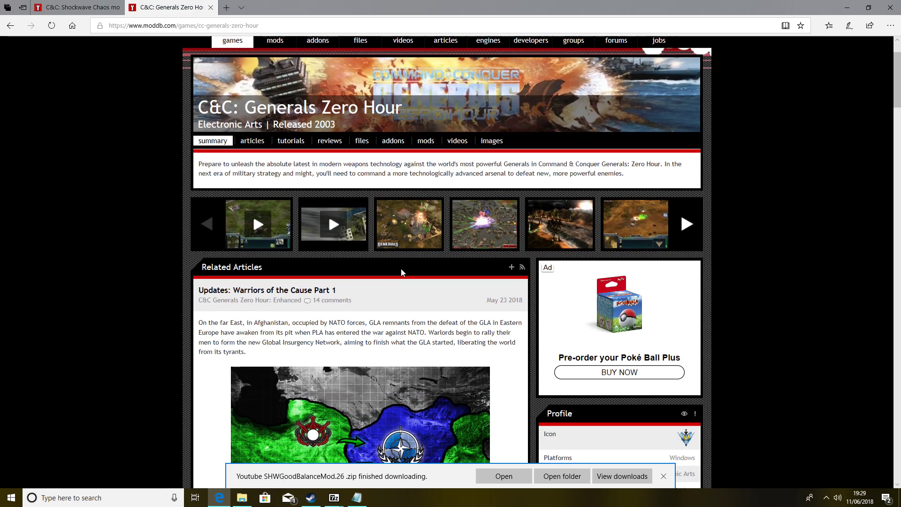
left_click(424, 142)
left_click(331, 335)
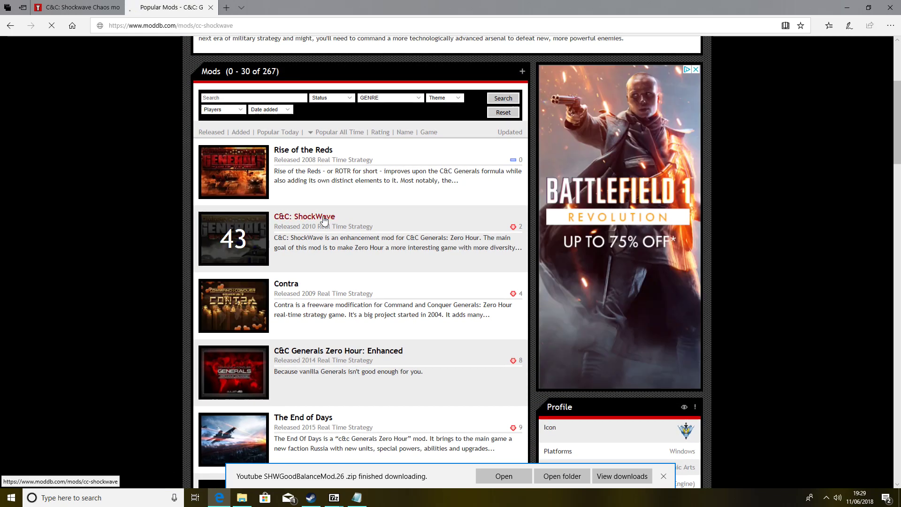
left_click(305, 216)
left_click(365, 209)
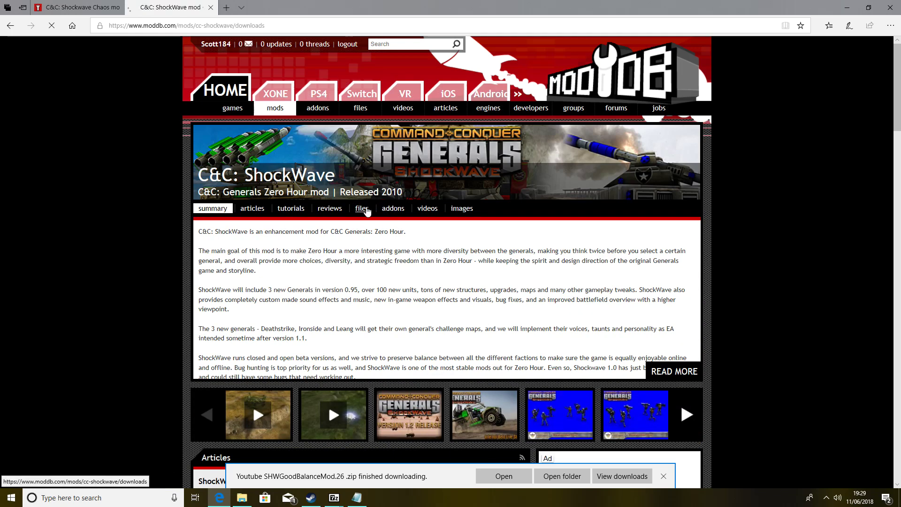
scroll(366, 212, "down", 3)
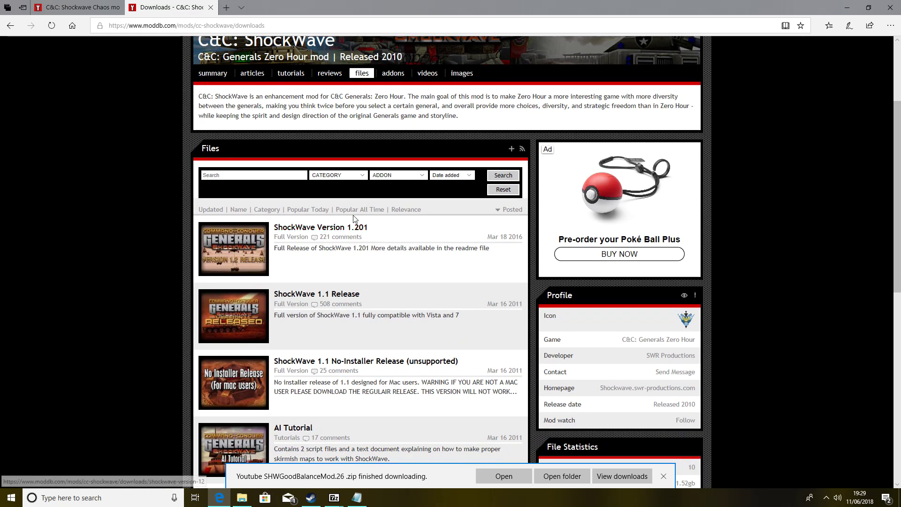
- Open the "Yotutube ShockWaveV1201" archive from the Downloads folder in 7-Zip
left_click(563, 476)
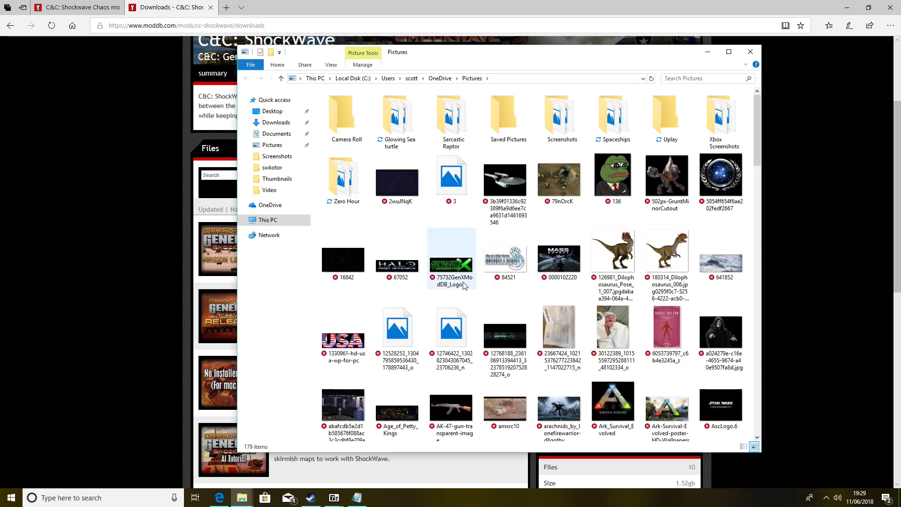
left_click(270, 123)
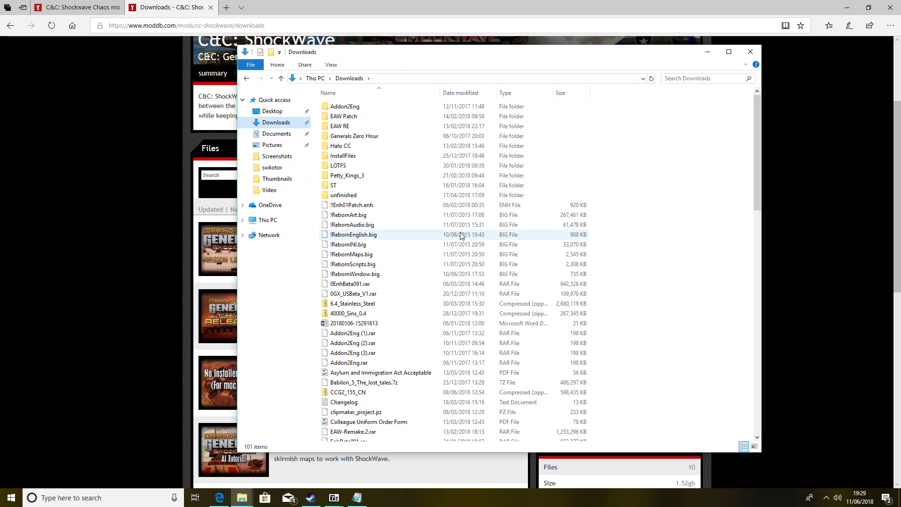
scroll(463, 241, "down", 20)
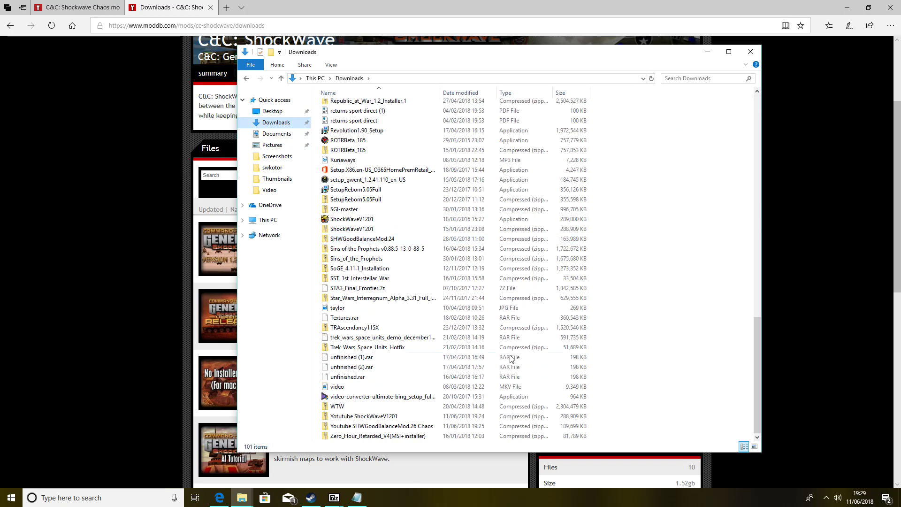
left_click(396, 427)
left_click(385, 417)
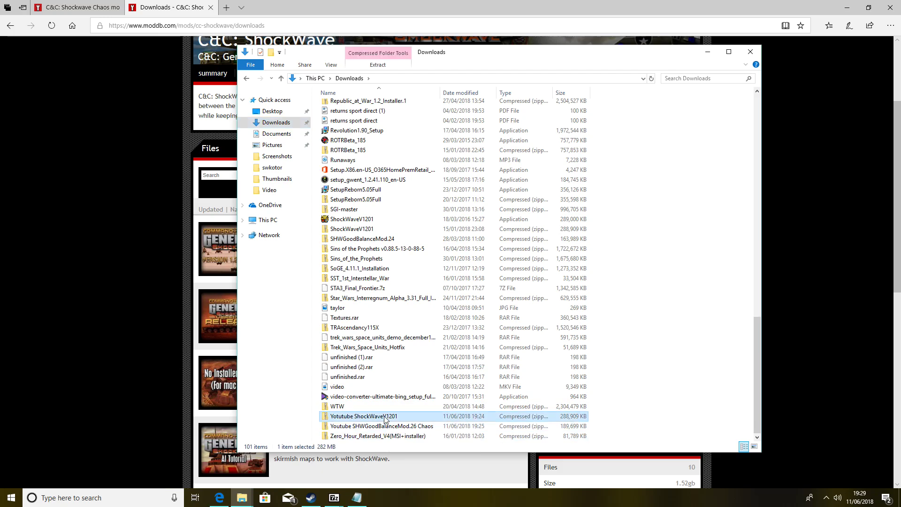
right_click(384, 417)
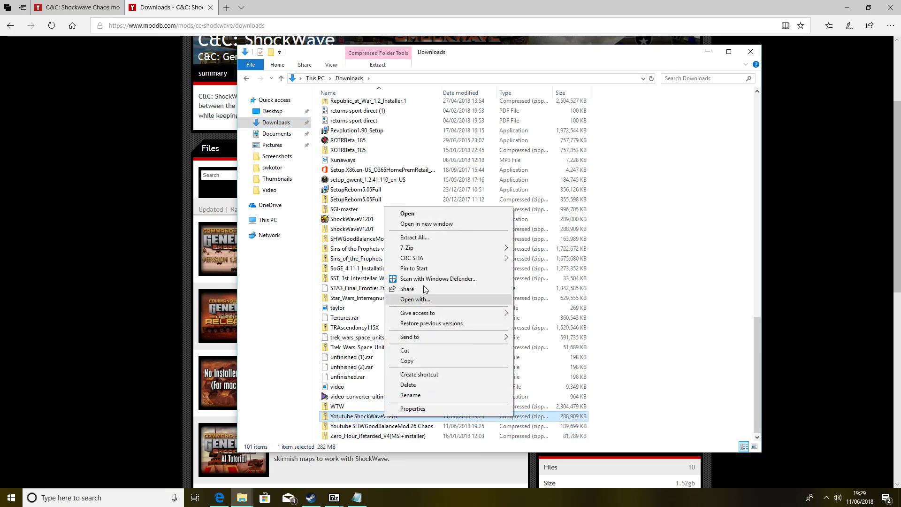
mouse_move(463, 248)
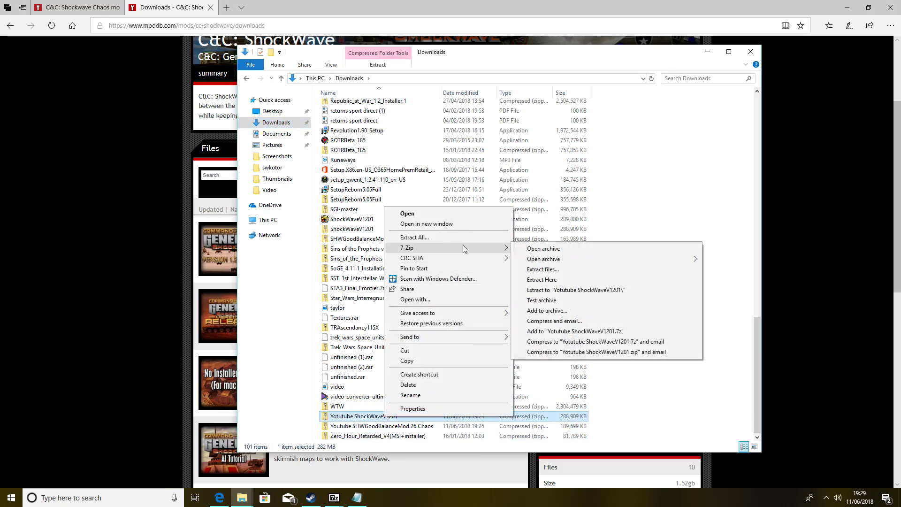
left_click(541, 251)
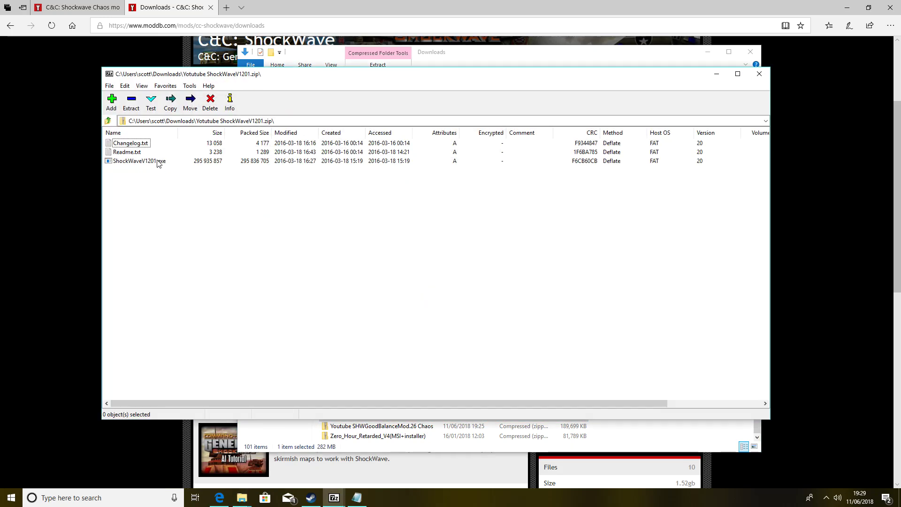
- Read the installation instructions in the archive's Readme.txt, including the Origin section, and close the file
double_click(131, 152)
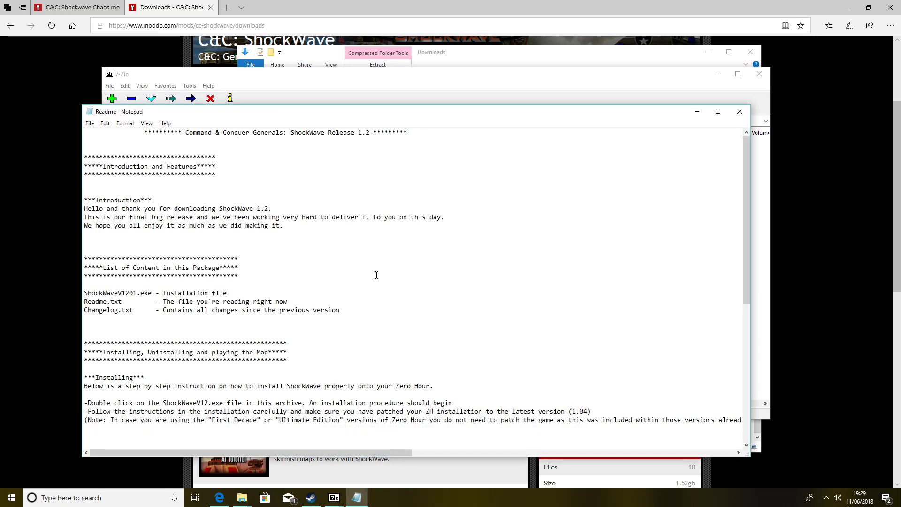
scroll(359, 268, "down", 3)
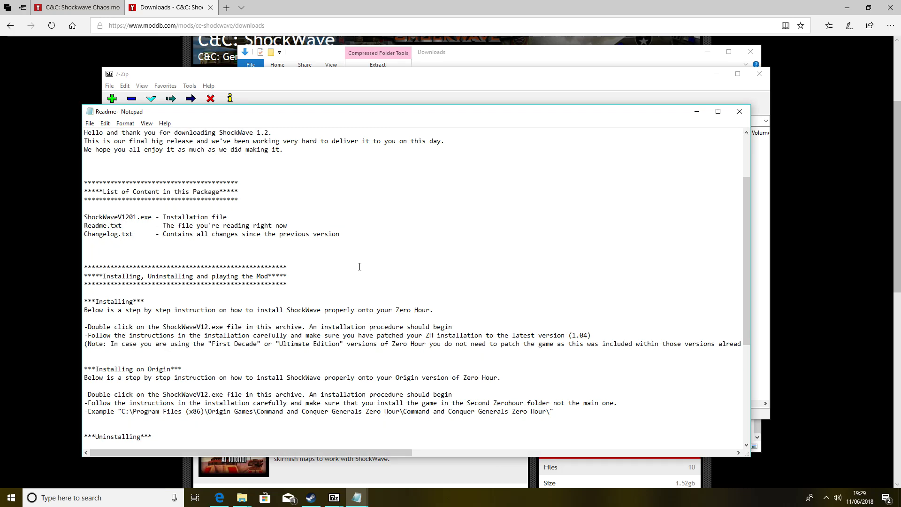
scroll(360, 267, "down", 1)
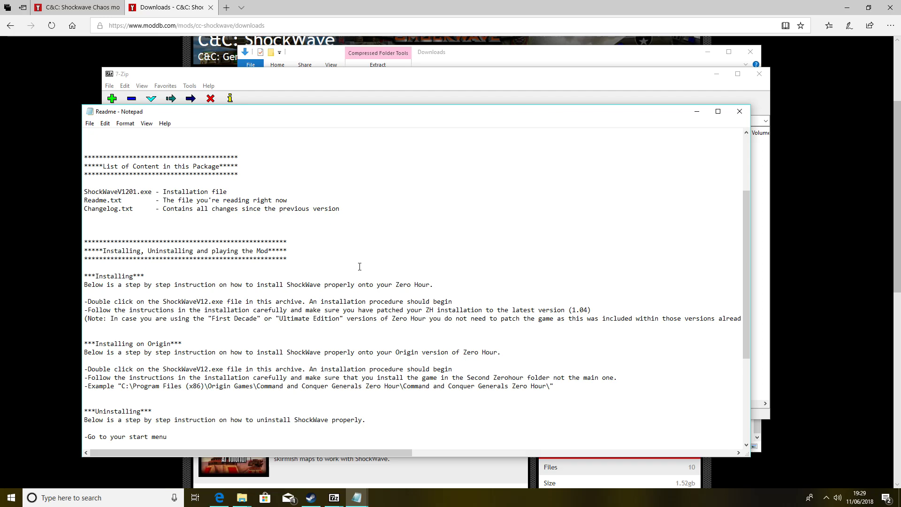
left_click(740, 112)
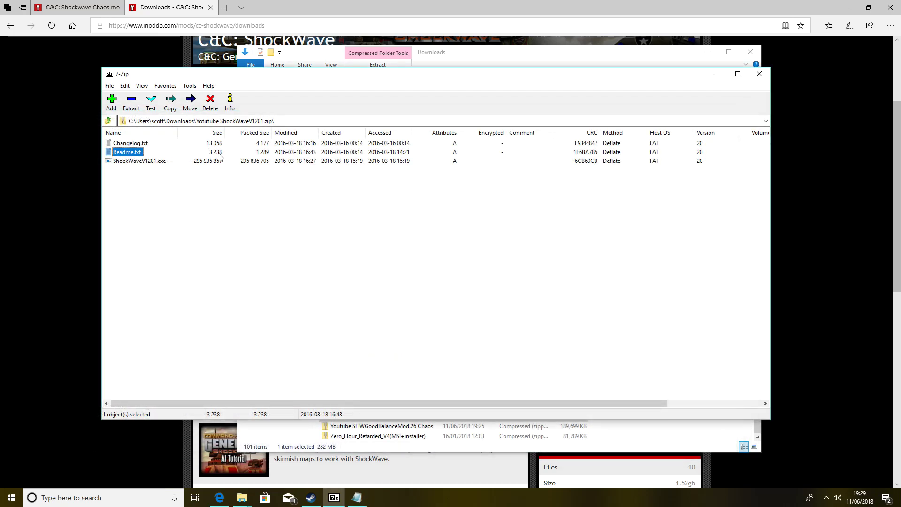
- Run ShockWaveV1201.exe from the archive and allow it to make changes to the device
left_click(140, 162)
double_click(140, 161)
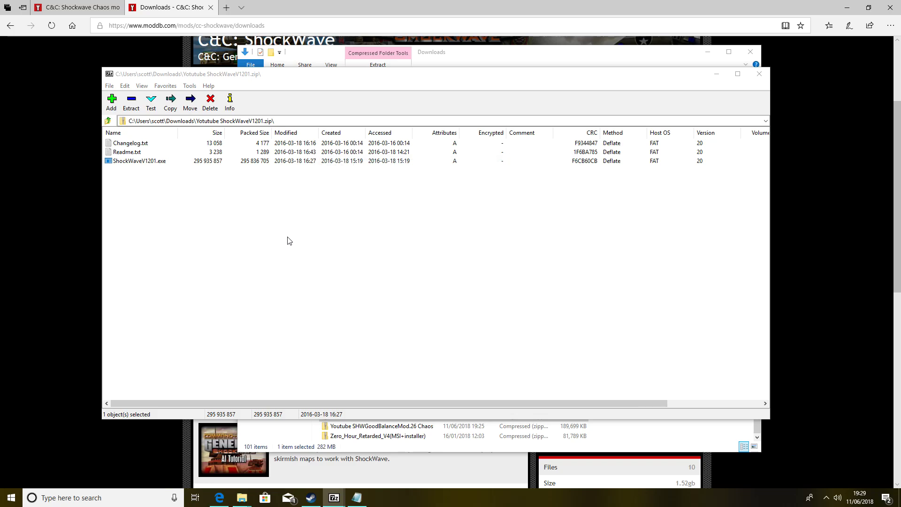
left_click_drag(270, 75, 386, 88)
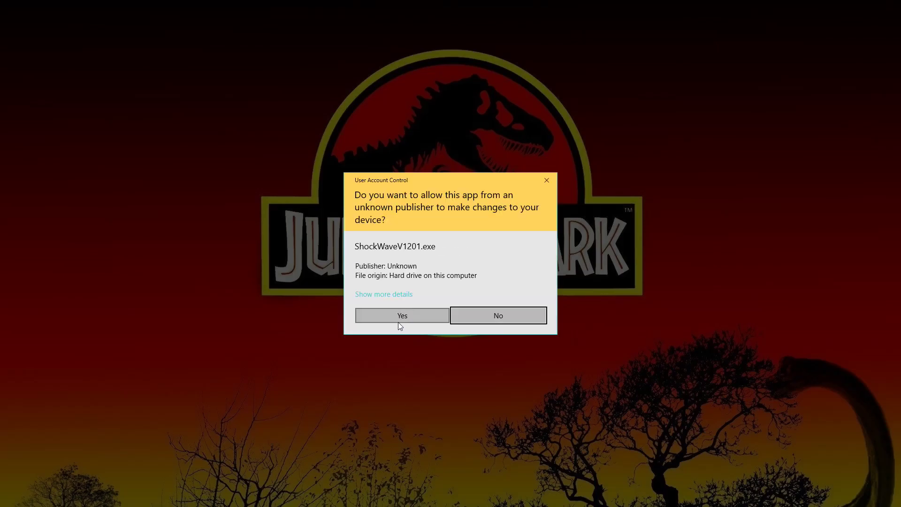
left_click(398, 322)
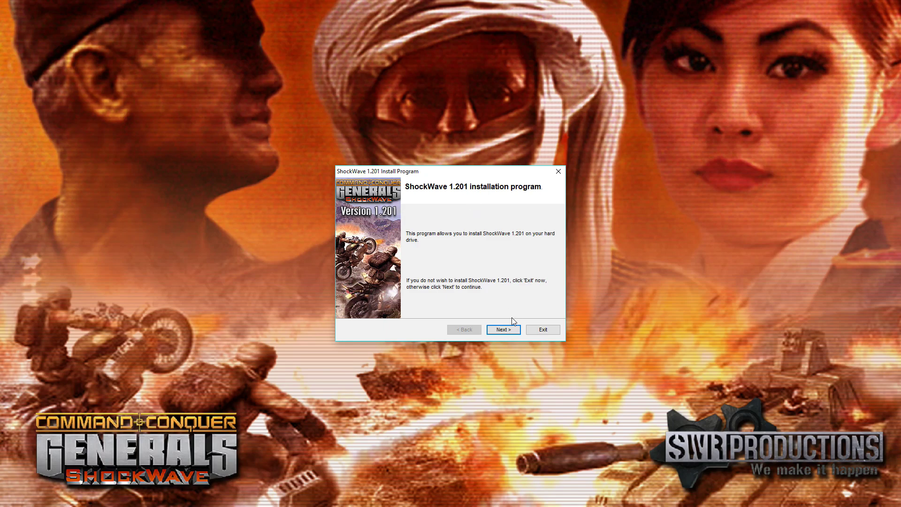
- Advance the ShockWave 1.201 installer to its installation directory page
left_click(498, 331)
left_click(413, 301)
left_click(503, 330)
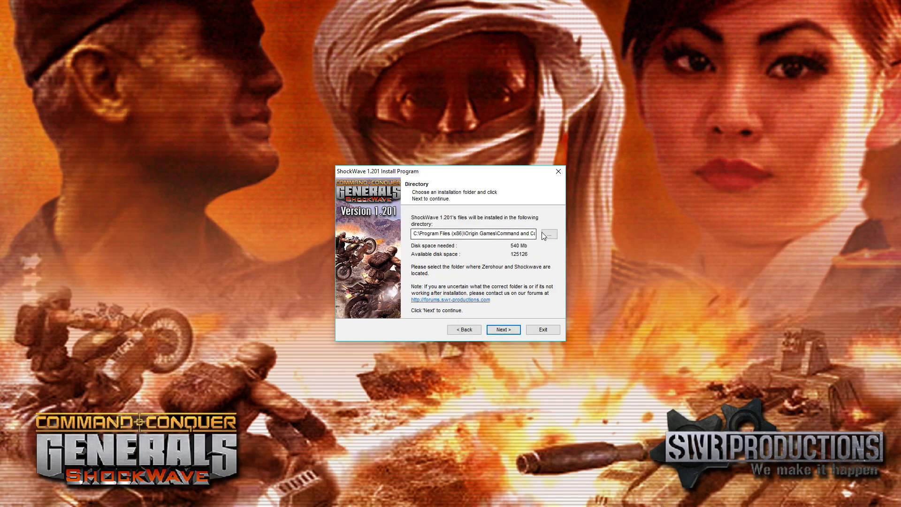
- Browse for the installation directory down to Origin Games > Command and Conquer Generals Zero Hour, widening the folder dialog to show full names
left_click(550, 234)
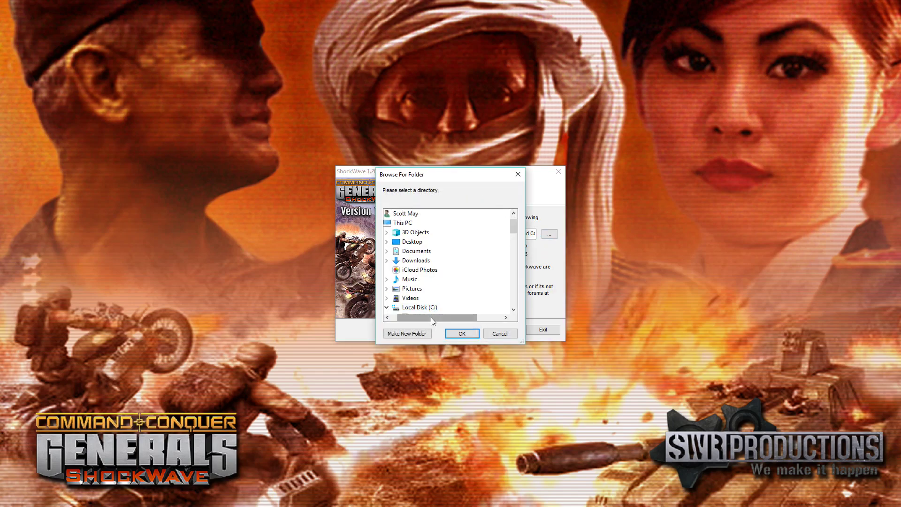
left_click(395, 252)
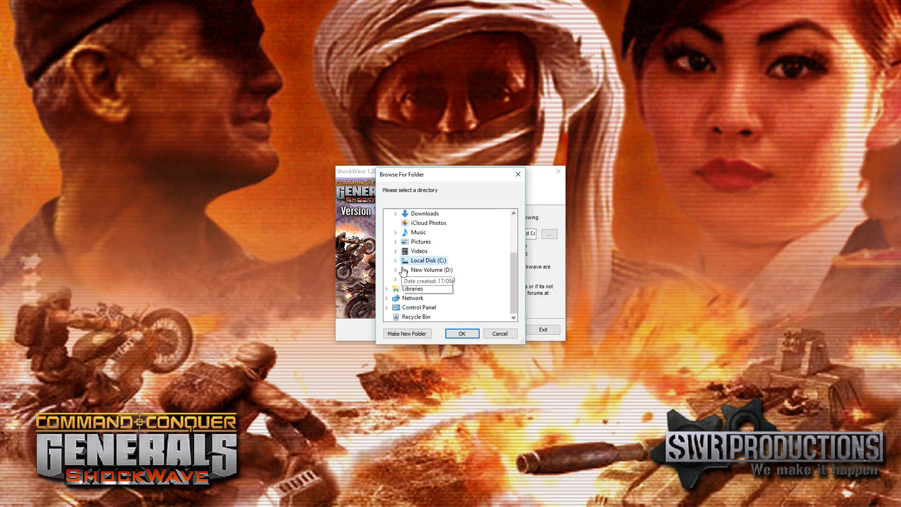
left_click(396, 260)
scroll(432, 261, "down", 2)
scroll(435, 265, "down", 6)
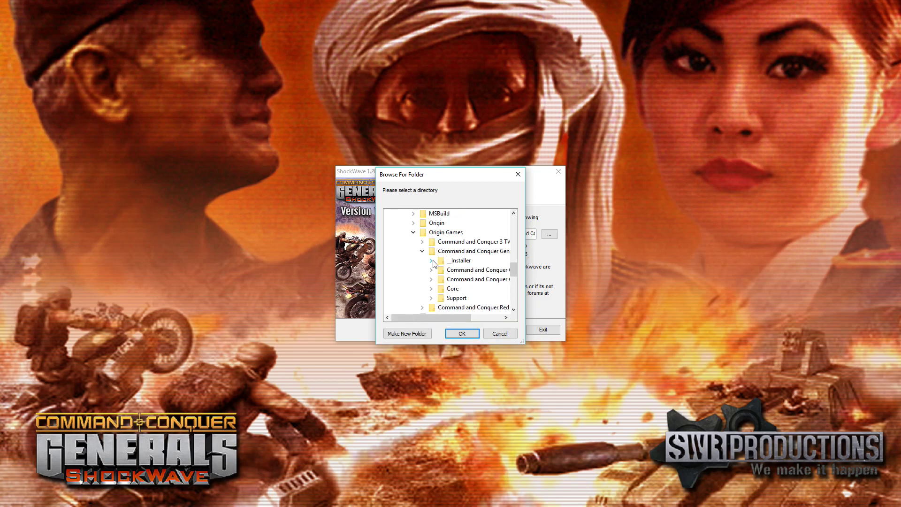
left_click(413, 232)
left_click(414, 232)
mouse_move(438, 317)
left_mouse_down()
mouse_move(458, 317)
mouse_move(432, 318)
left_mouse_up()
left_click(395, 252)
left_click_drag(525, 247, 601, 247)
left_click(423, 251)
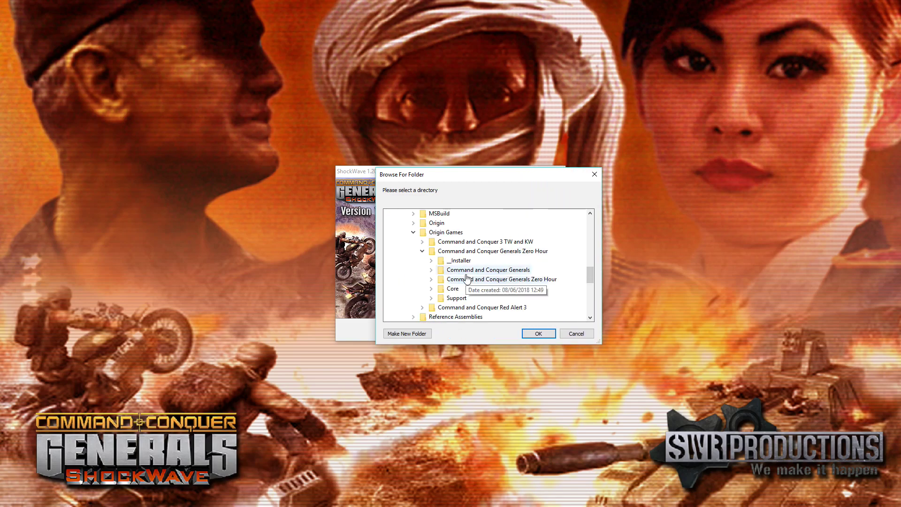
- Choose the inner Command and Conquer Generals Zero Hour folder as the installation directory and complete the ShockWave installation
left_click(431, 280)
left_click(432, 280)
double_click(483, 280)
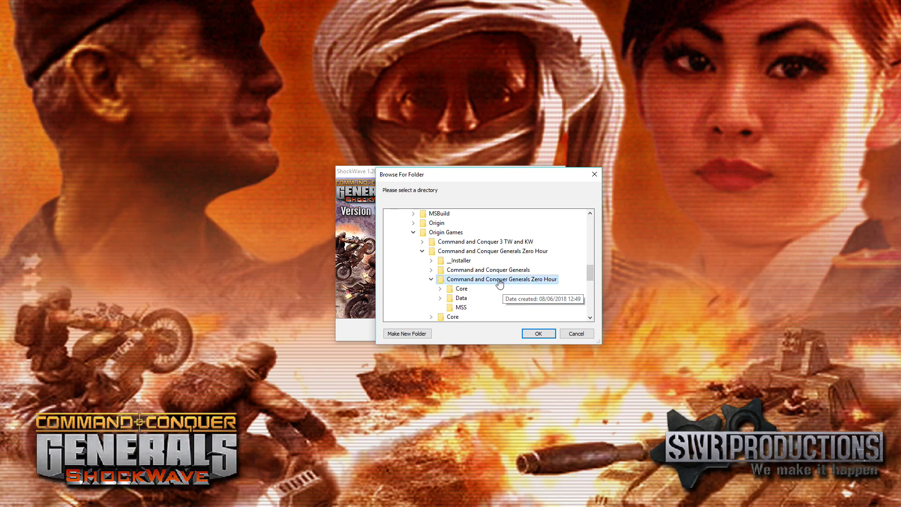
left_click(539, 334)
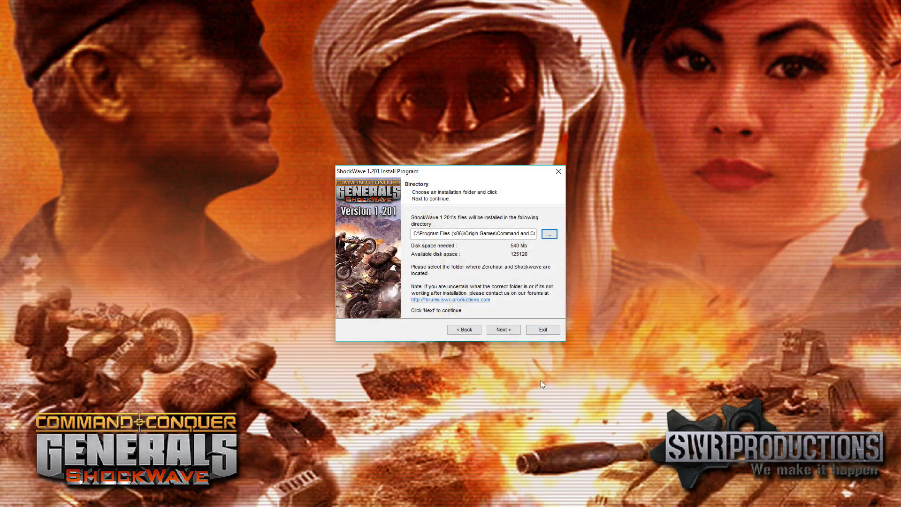
left_click(513, 332)
left_click(504, 331)
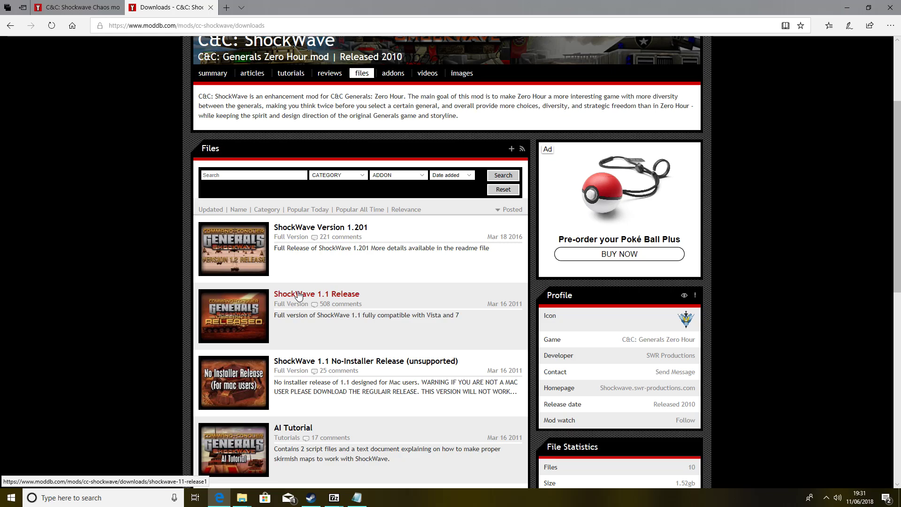
- Minimize the browser, Steam, 7-Zip and Downloads folder windows to clear the desktop
left_click_drag(640, 4, 468, 61)
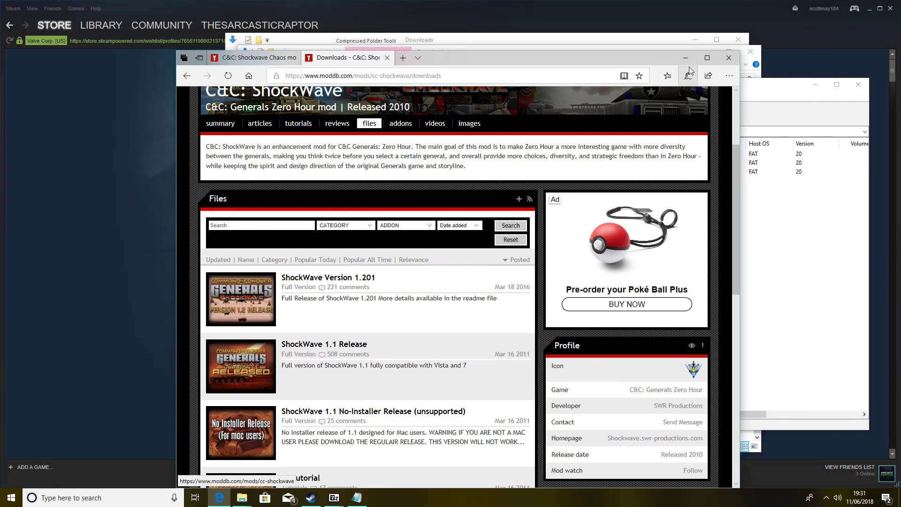
left_click(688, 57)
left_click(632, 10)
left_click_drag(632, 9, 689, 41)
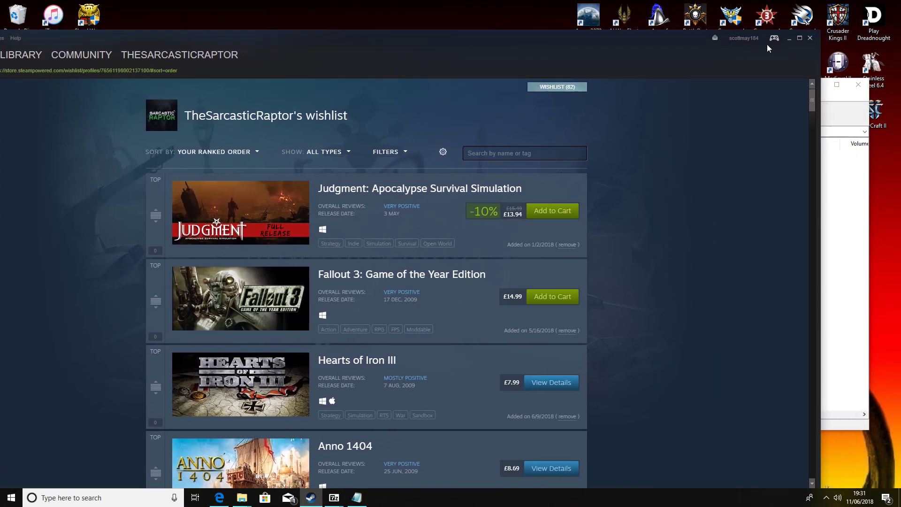
left_click(789, 38)
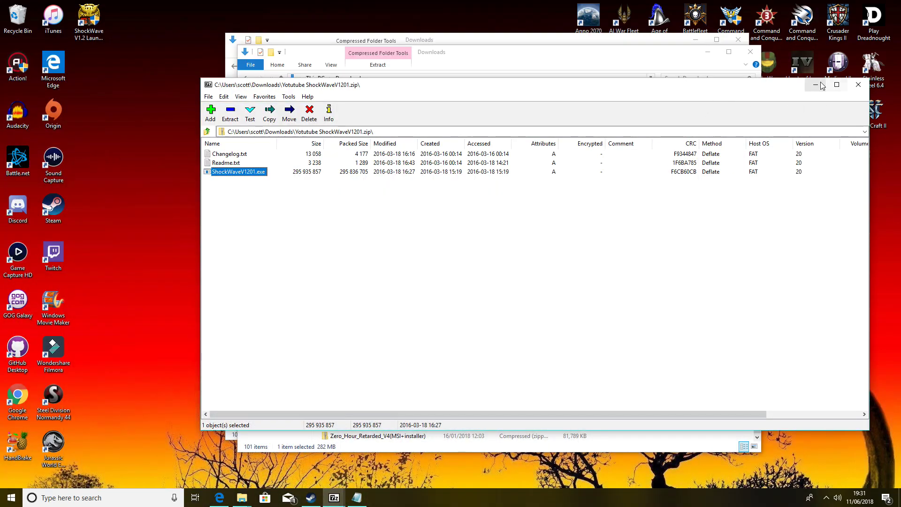
left_click(816, 85)
left_click(708, 51)
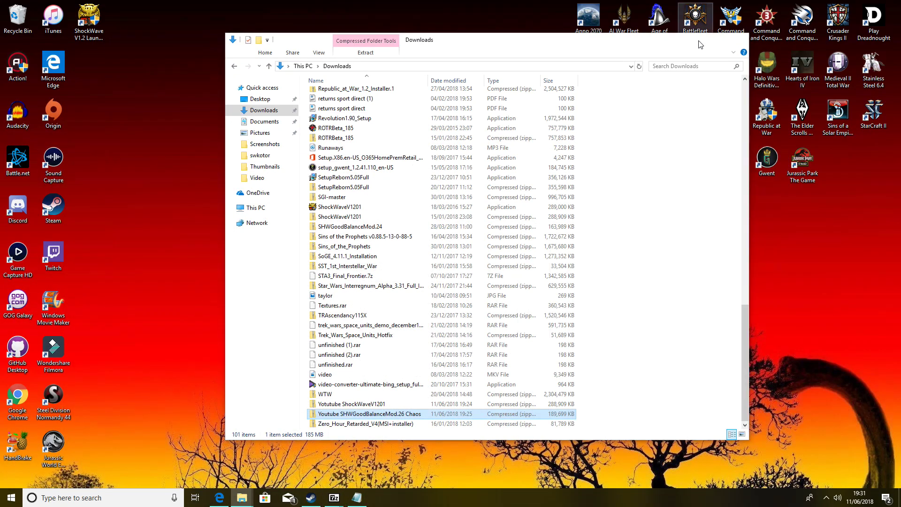
left_click(699, 44)
- Launch Origin, open My Game Library and move the window toward the middle of the desktop to view the games
left_click(826, 499)
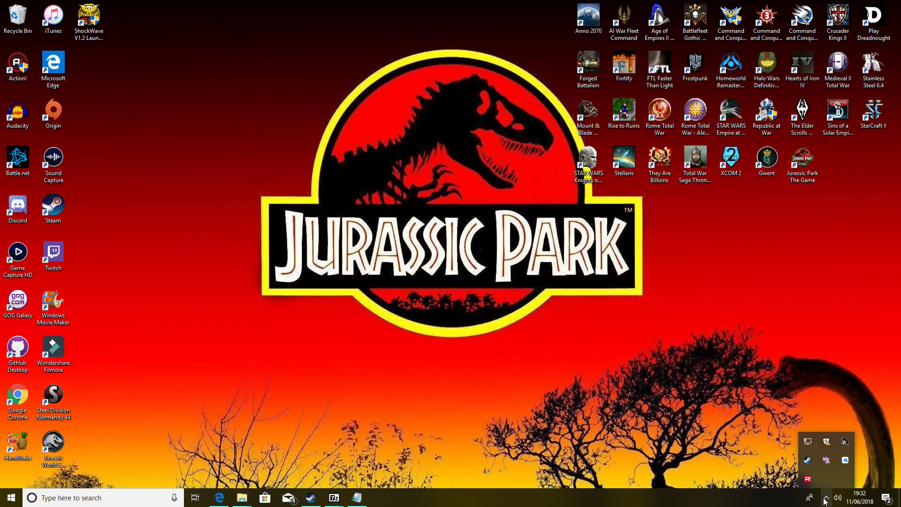
left_click(209, 334)
double_click(48, 111)
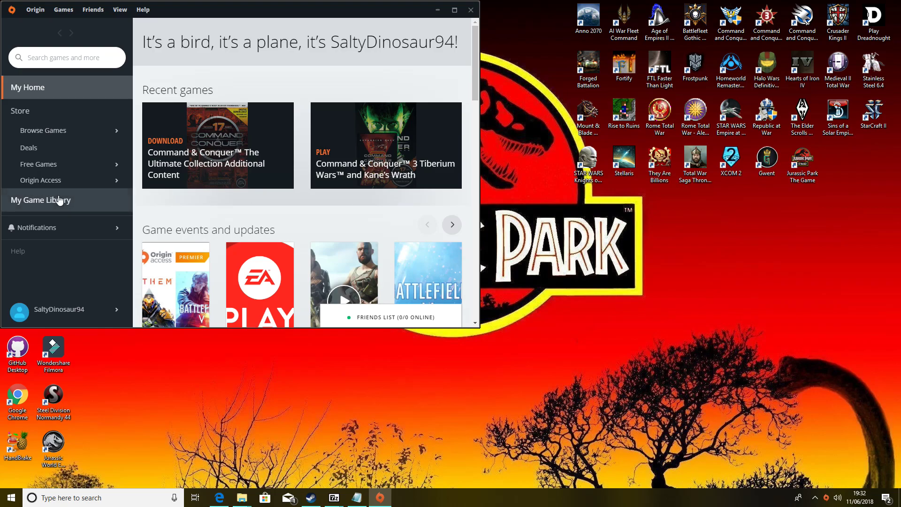
left_click(58, 201)
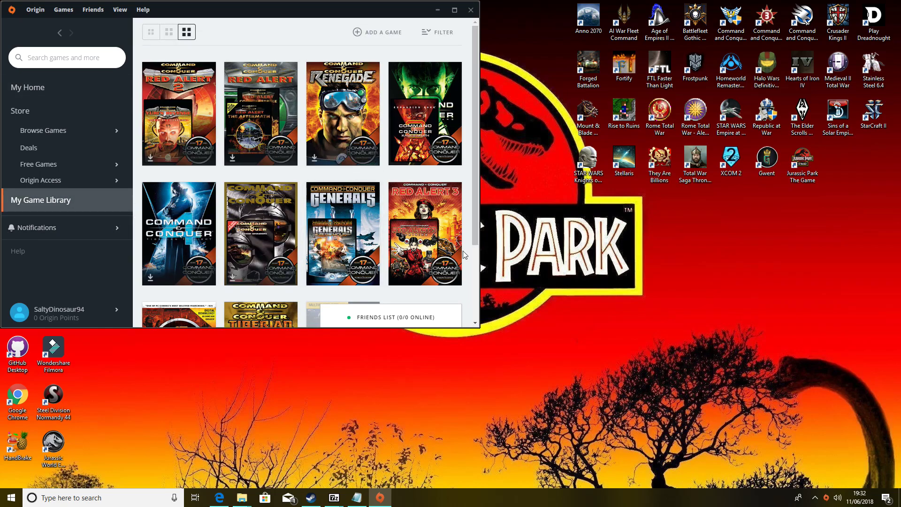
left_click_drag(305, 11, 444, 115)
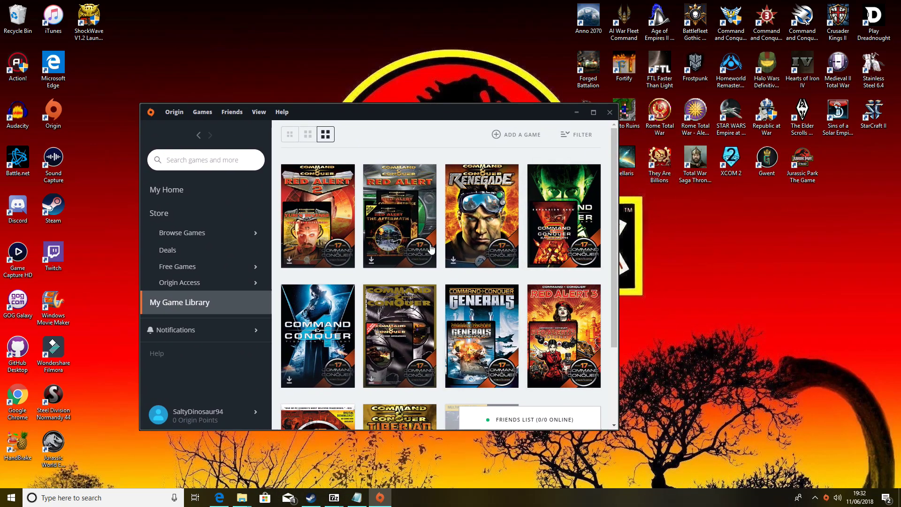
scroll(446, 264, "down", 2)
scroll(447, 263, "up", 2)
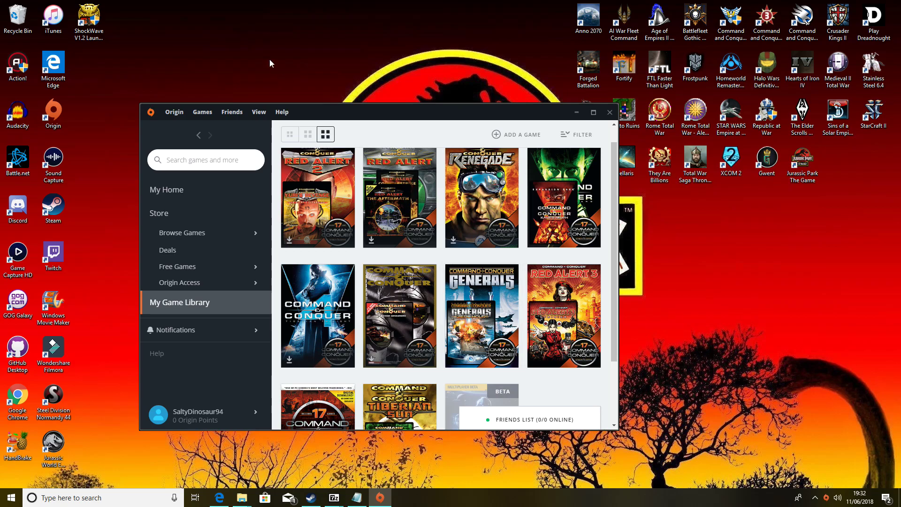
- Minimize Origin, run the ShockWave V1.2 Launcher from the desktop, allowing it to make changes, and start the mod with Quickstart
left_click(577, 114)
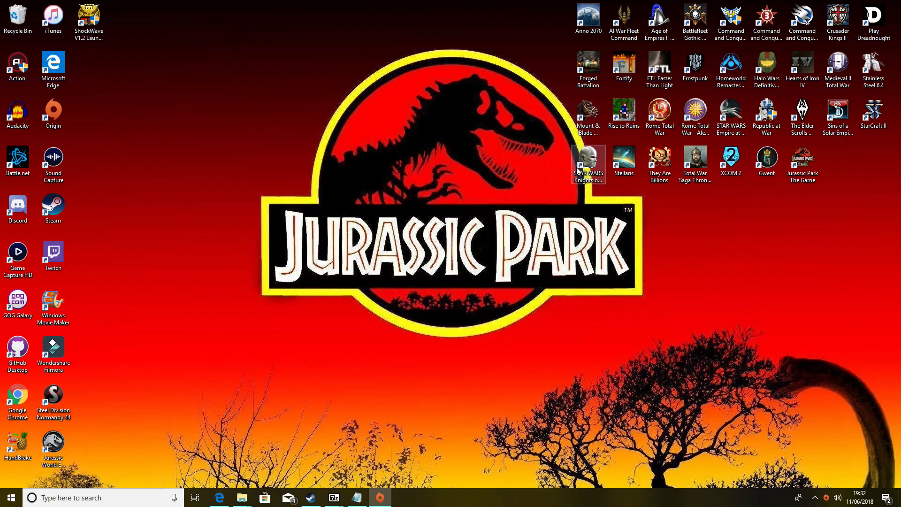
left_click(93, 21)
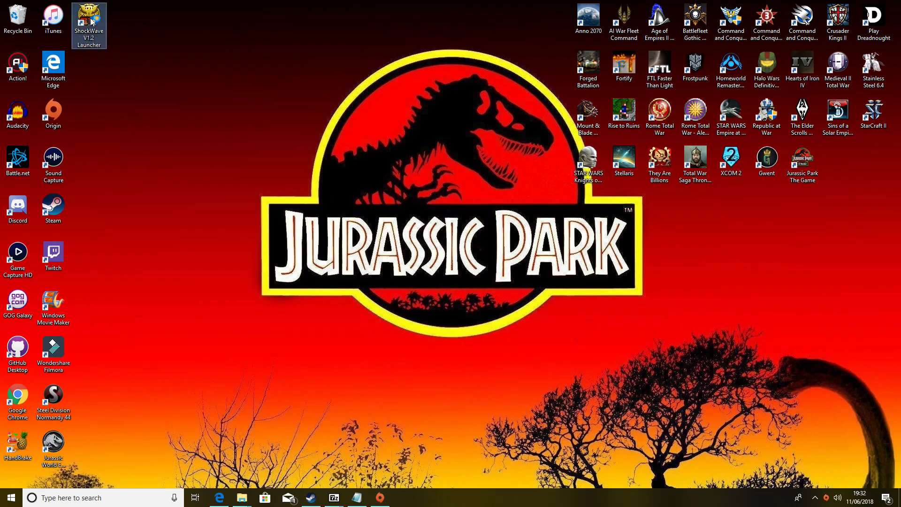
double_click(91, 22)
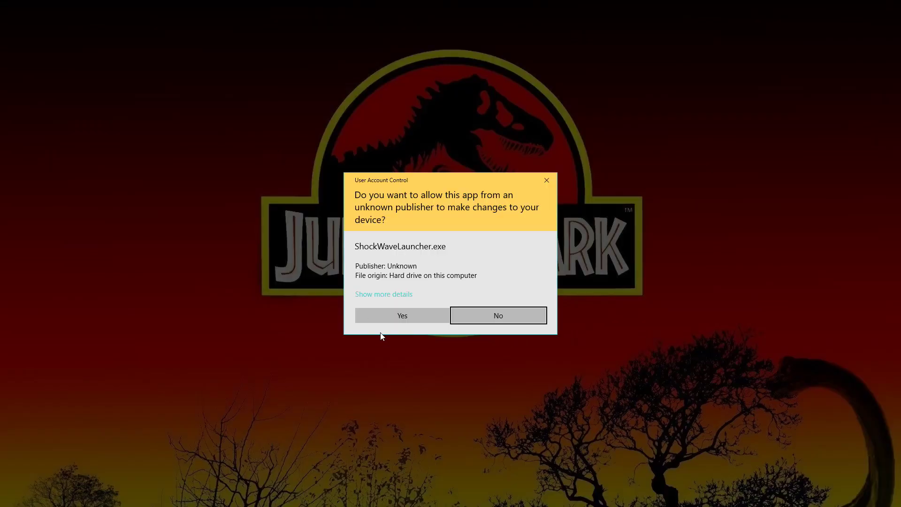
left_click(393, 313)
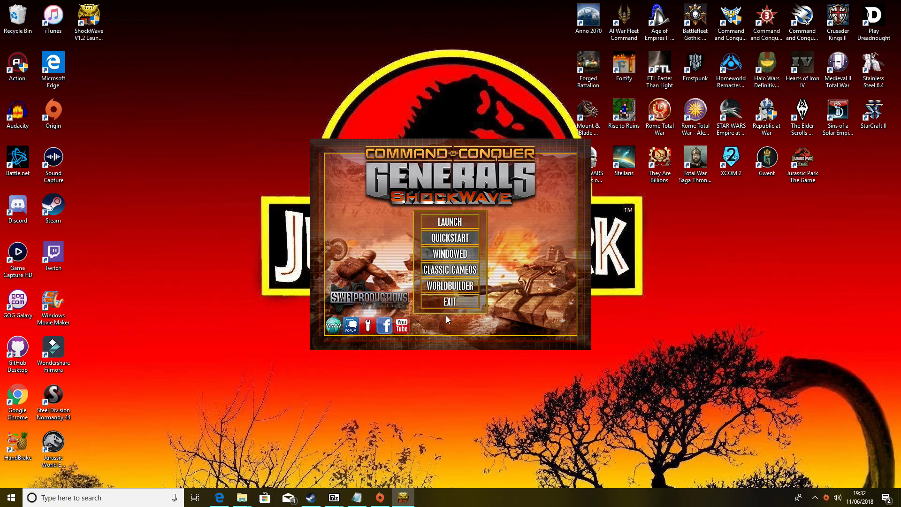
left_click(447, 241)
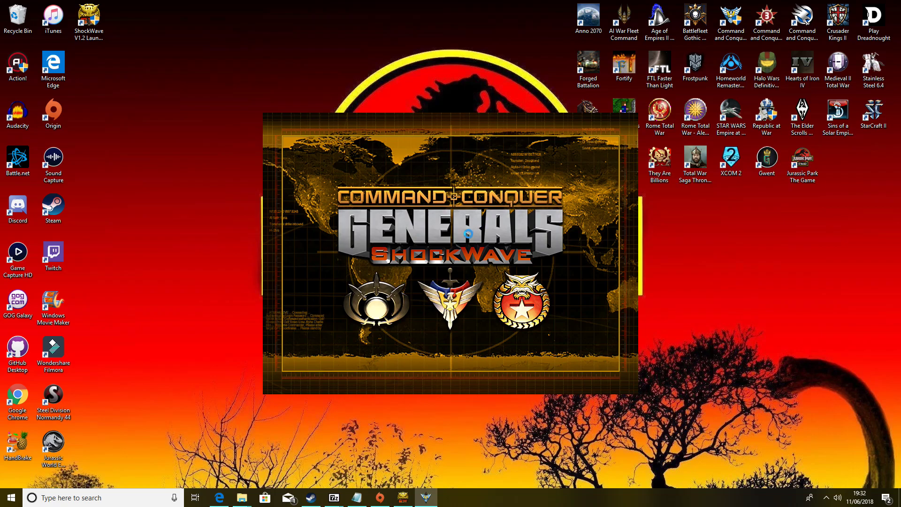
mouse_move(425, 498)
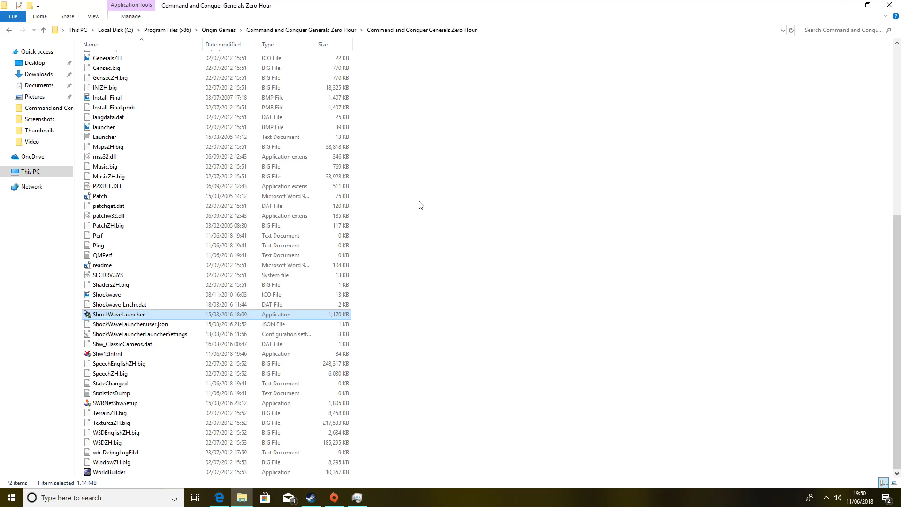
- Test-launch ShockWave with ShockWaveLauncher from the game folder, and exit both the game and the launcher
double_click(182, 318)
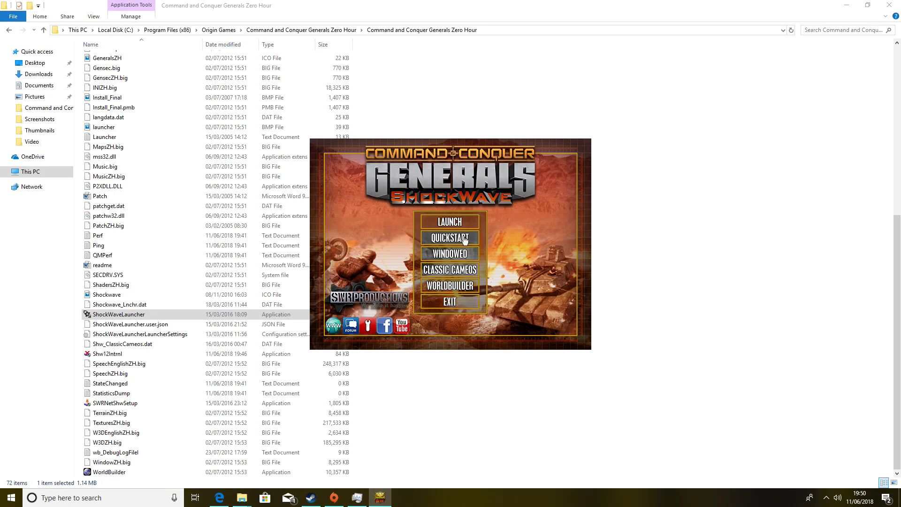
left_click(451, 224)
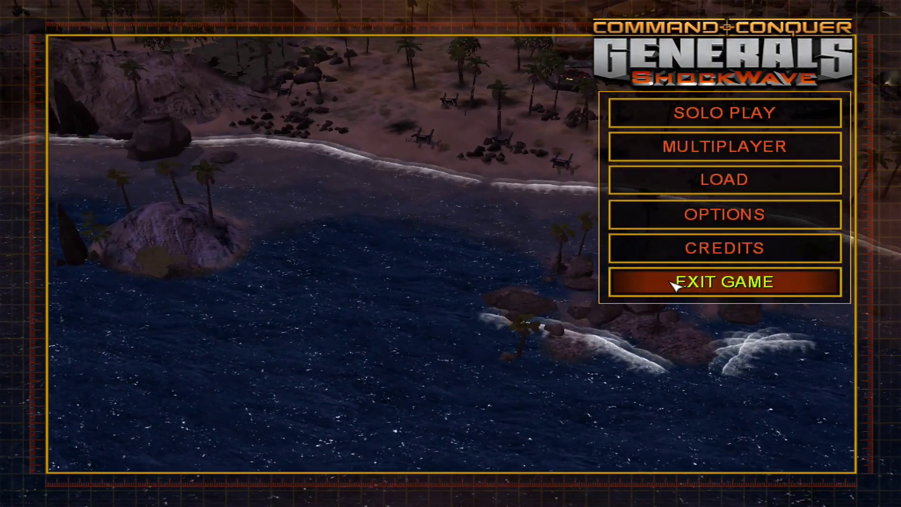
left_click(675, 285)
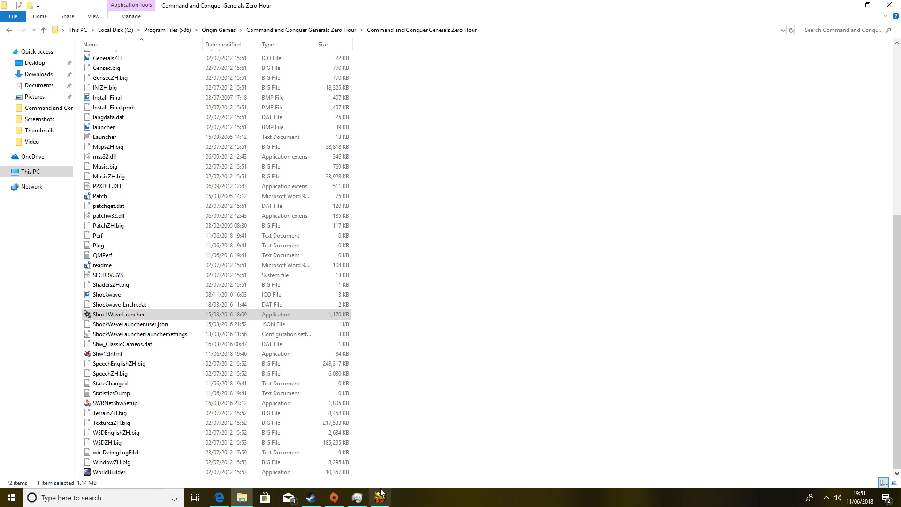
mouse_move(377, 498)
left_click(378, 462)
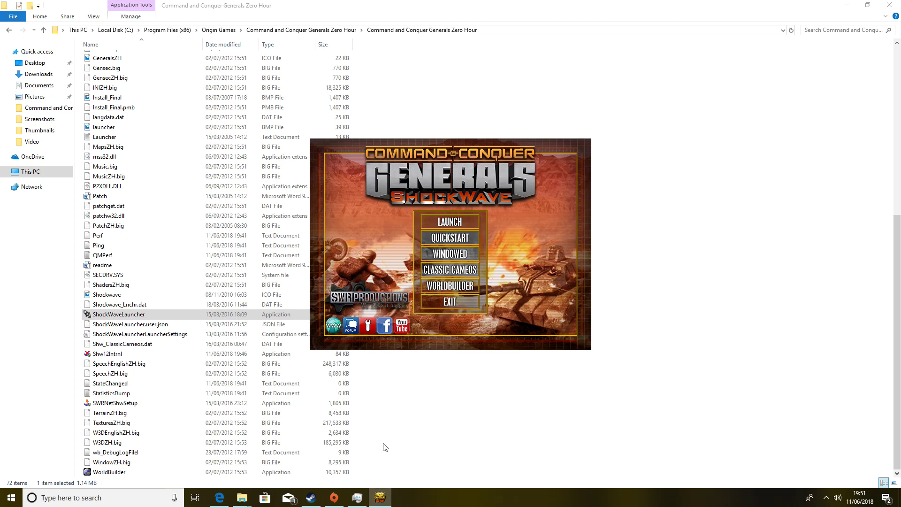
left_click(440, 306)
- Bring up the Downloads folder window, move it nearer the middle of the desktop and select the Youtube SHWGoodBalanceMod.26 Chaos archive
mouse_move(242, 498)
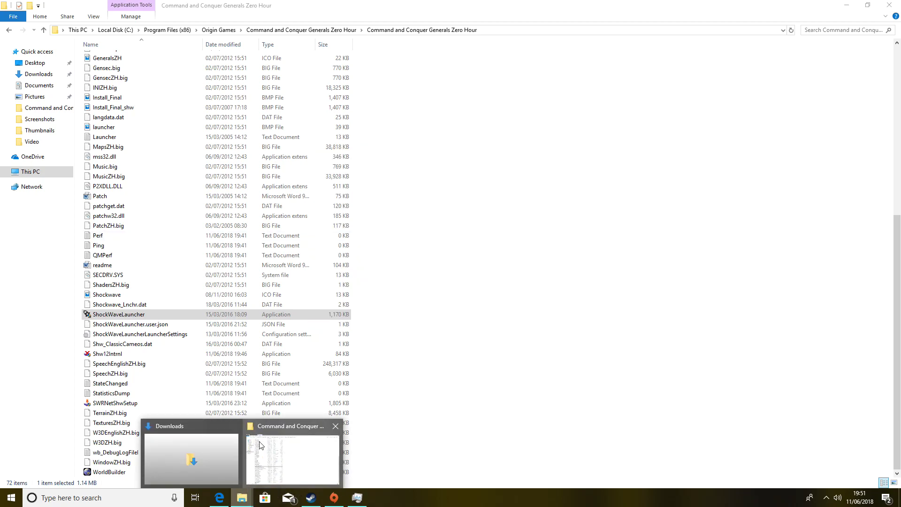
left_click(217, 446)
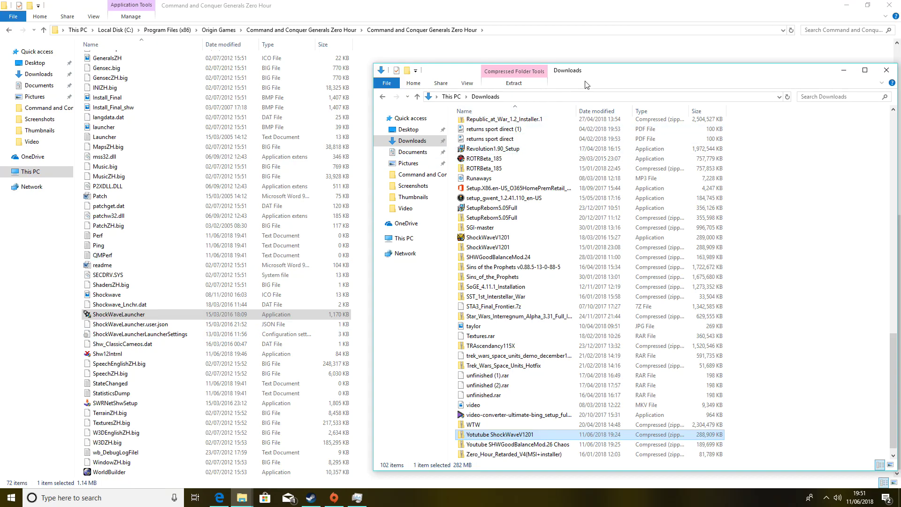
left_click_drag(611, 76, 469, 66)
scroll(394, 298, "down", 1)
left_click(407, 426)
right_click(406, 426)
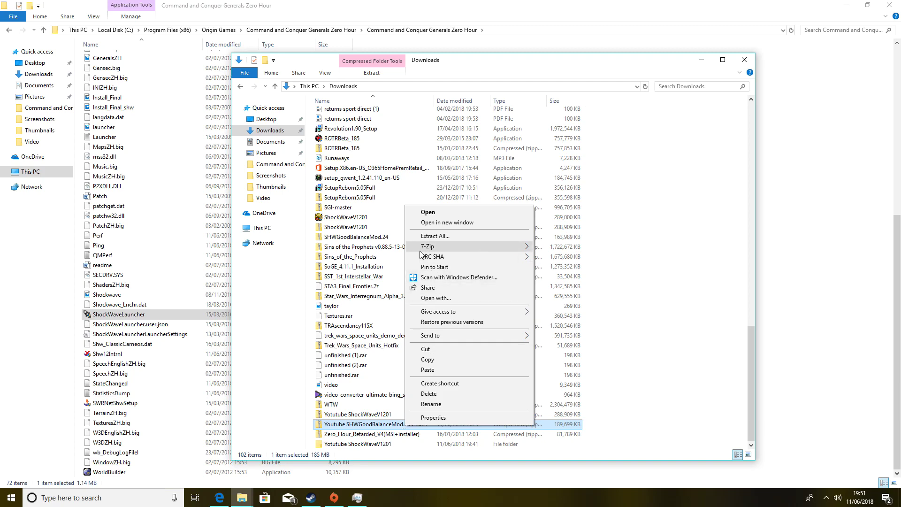
mouse_move(437, 251)
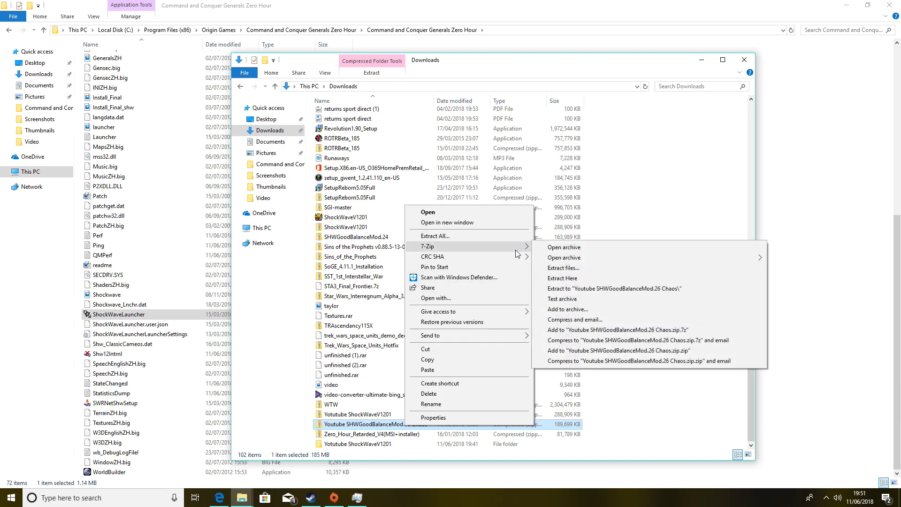
left_click(387, 426)
left_click(388, 427)
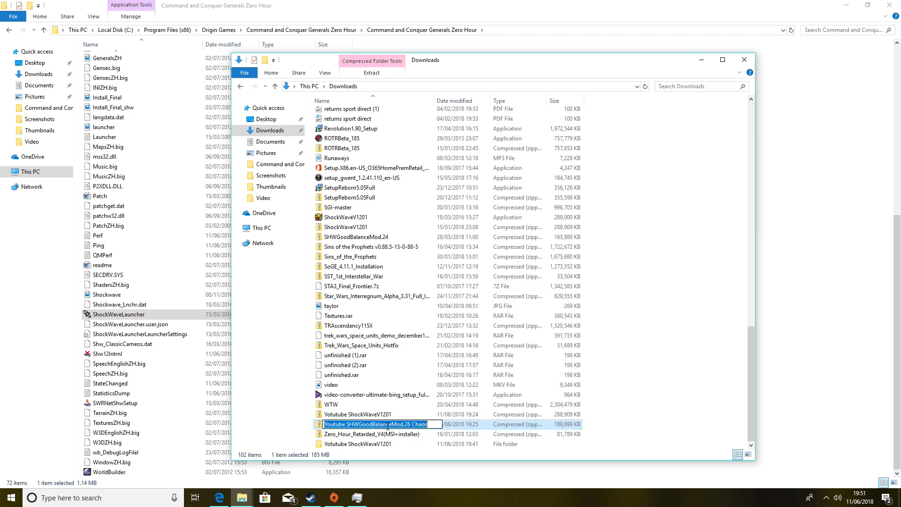
left_click(451, 428)
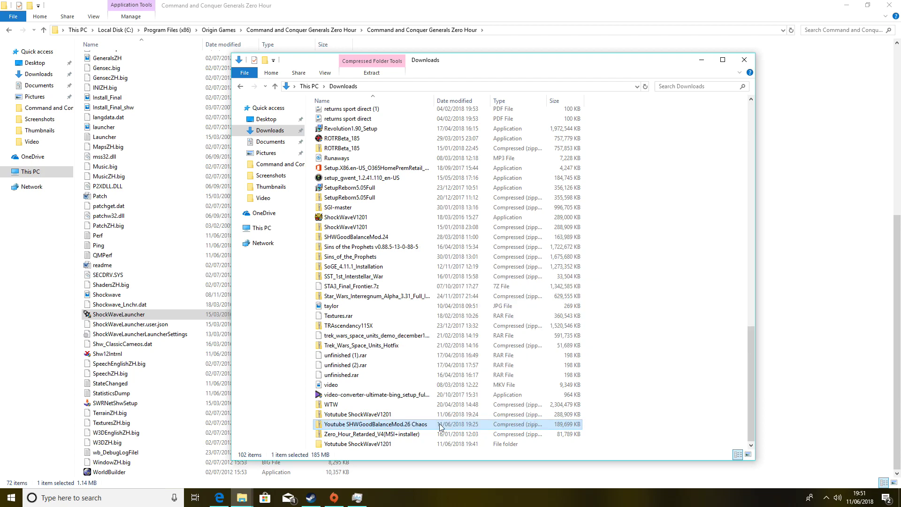
right_click(440, 427)
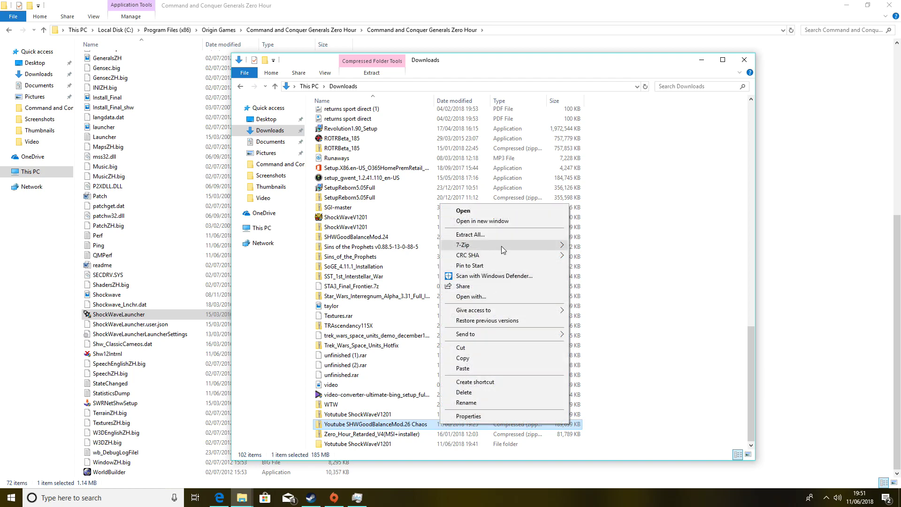
left_click(370, 425)
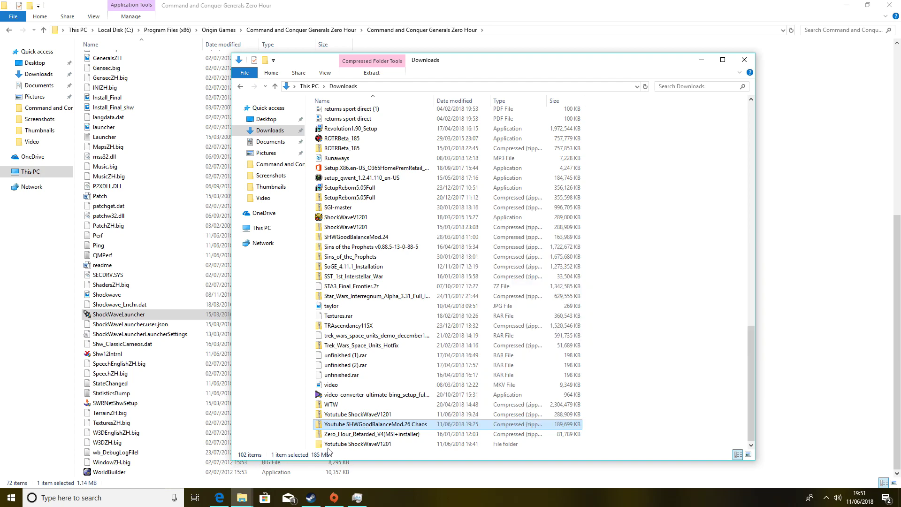
- Switch to the Edge browser, maximize it and view the files page of the C&C: Shockwave Chaos mod on Mod DB
left_click(196, 500)
left_click(197, 500)
left_click(219, 499)
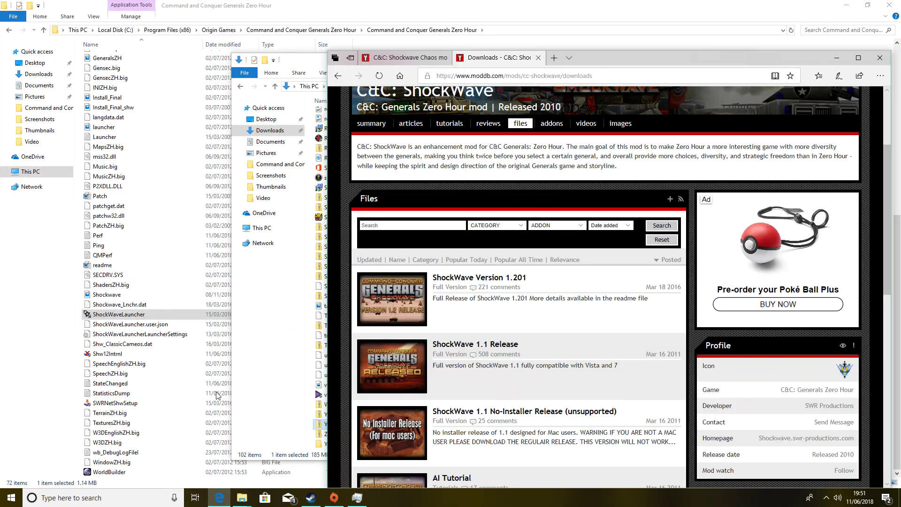
left_click(413, 58)
double_click(613, 66)
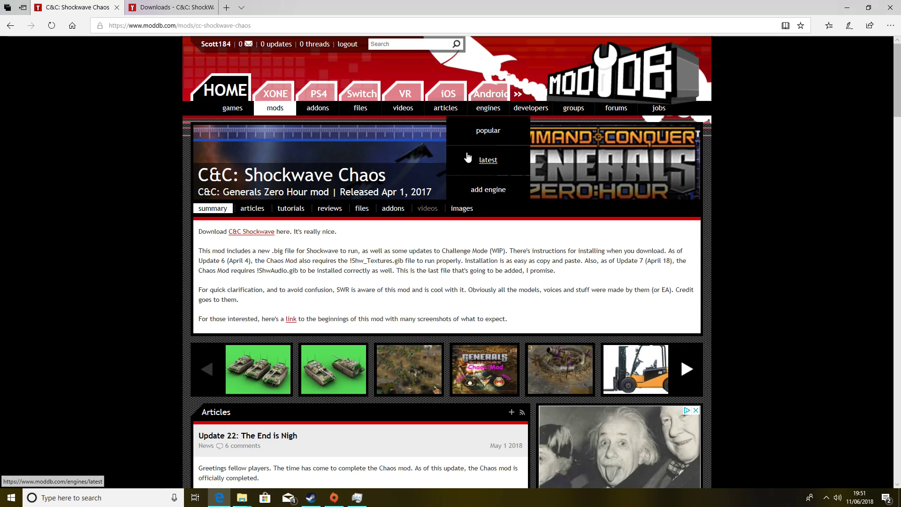
scroll(376, 215, "down", 7)
scroll(268, 199, "up", 7)
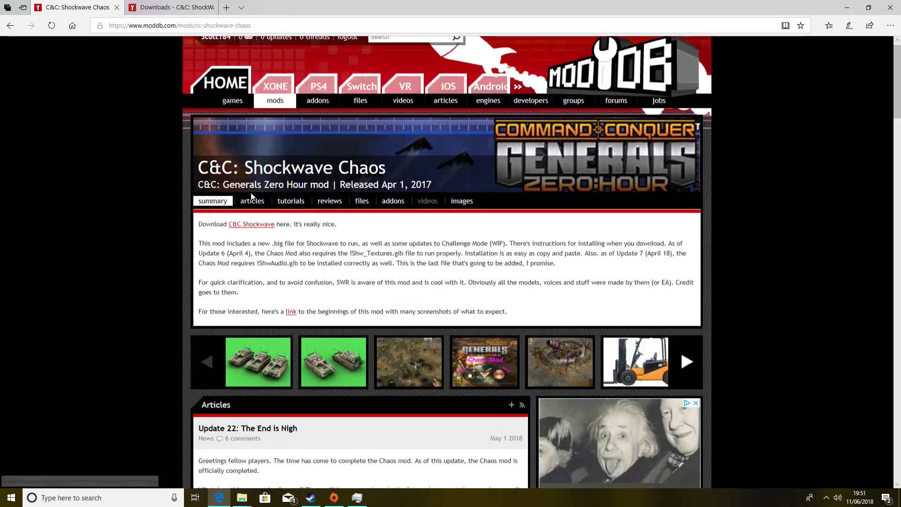
left_click(362, 209)
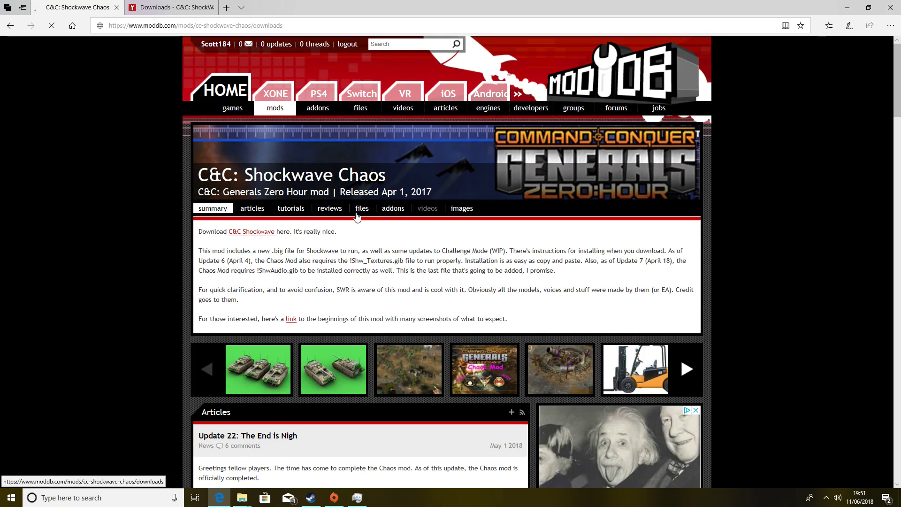
scroll(490, 317, "down", 2)
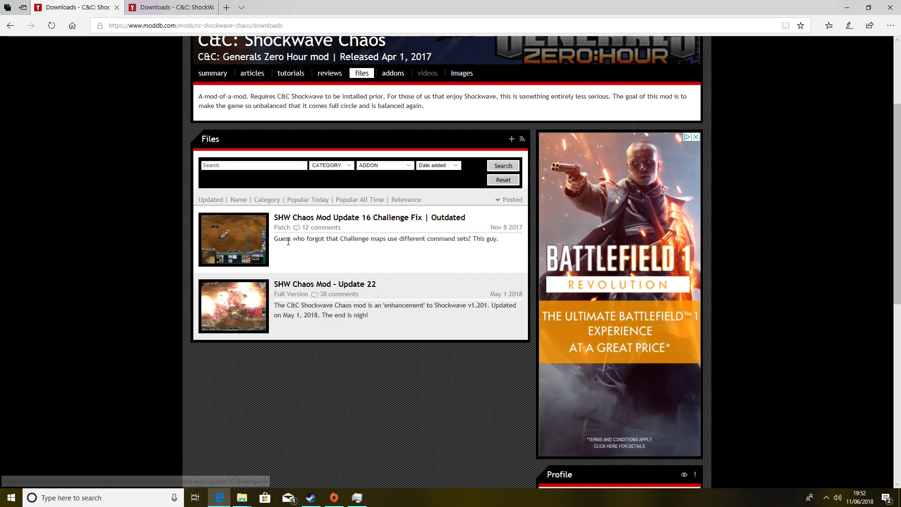
- Return to the Downloads folder, open the Youtube SHWGoodBalanceMod.26 Chaos archive in 7-Zip and enter its SHWGoodBalanceMod folder
left_click(242, 498)
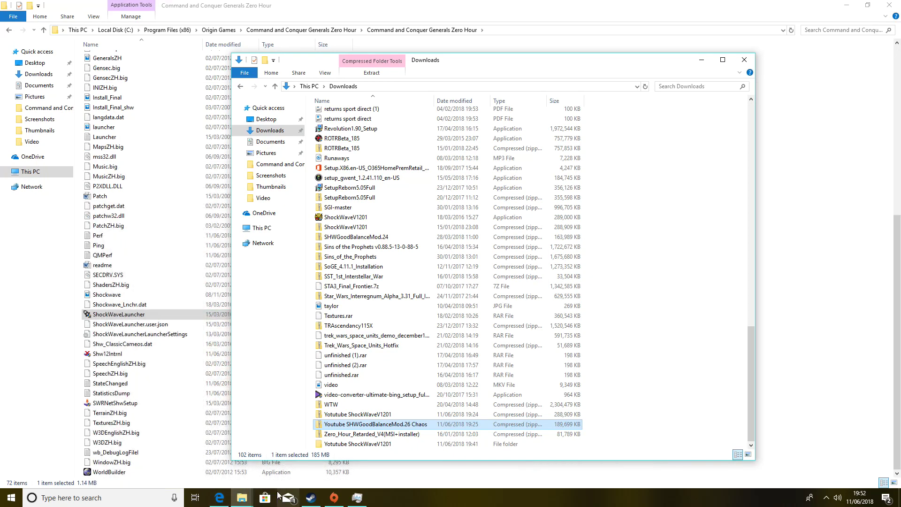
right_click(409, 429)
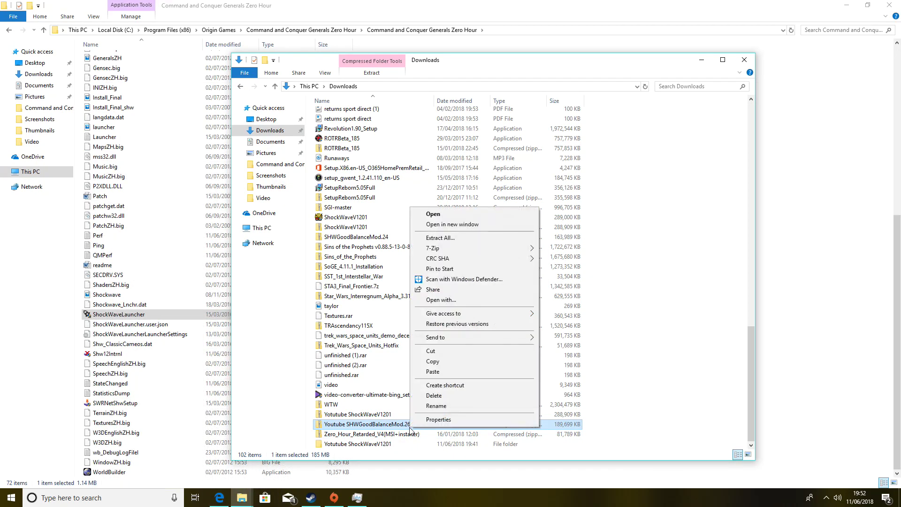
mouse_move(442, 249)
left_click(551, 251)
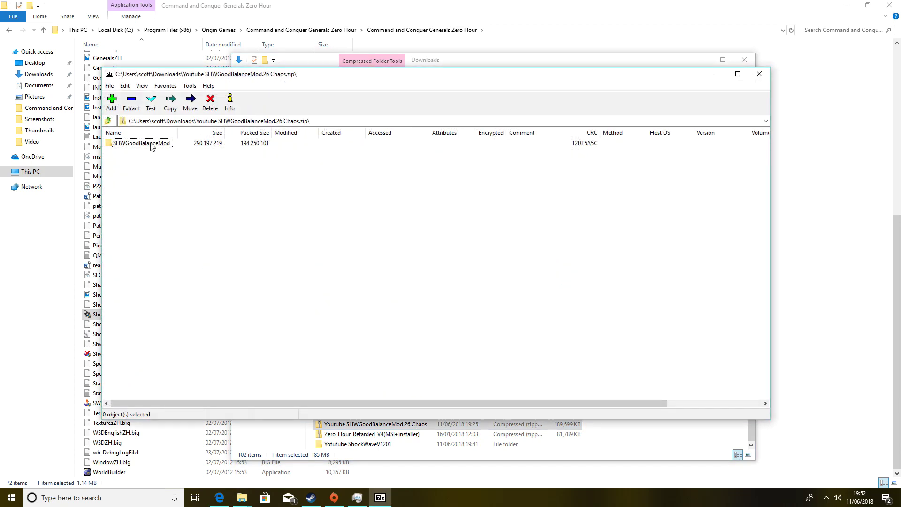
double_click(152, 147)
- Open readMe.txt from the archive, read the fresh-install and updating instructions, and minimize it
double_click(132, 188)
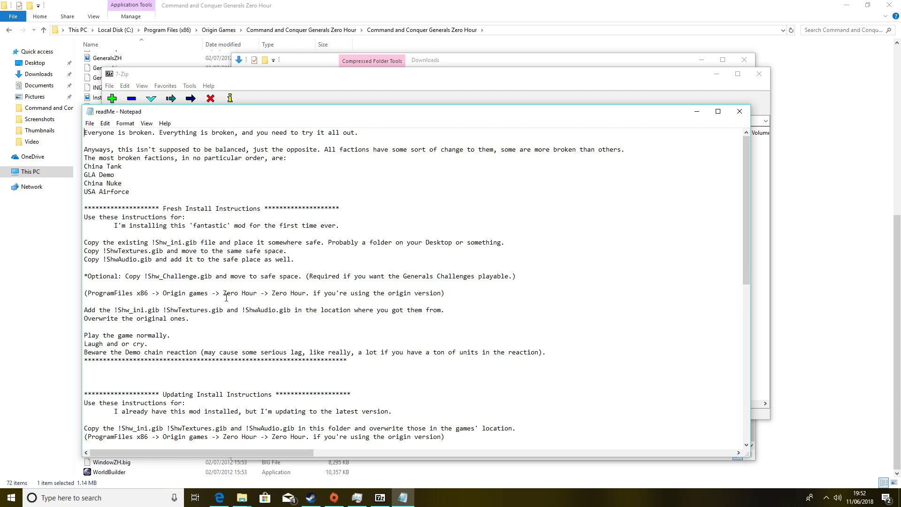
scroll(226, 298, "down", 2)
scroll(226, 298, "down", 1)
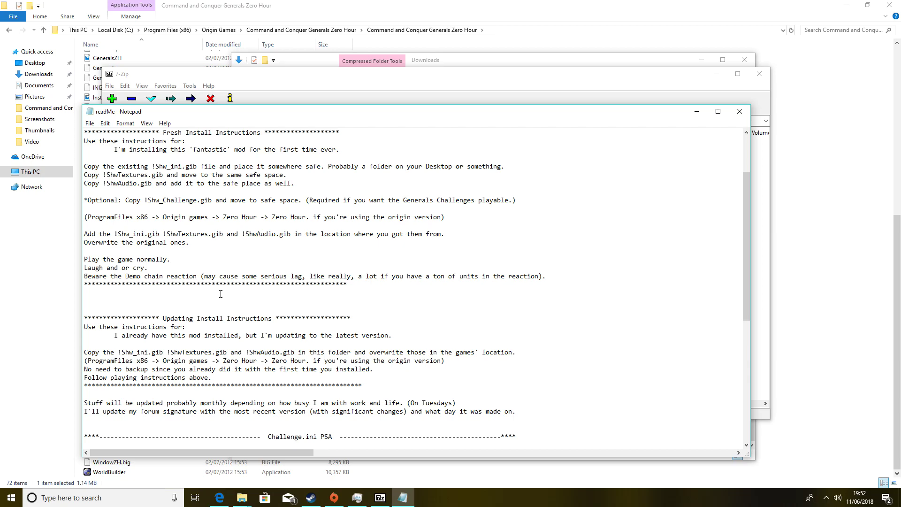
scroll(220, 294, "down", 2)
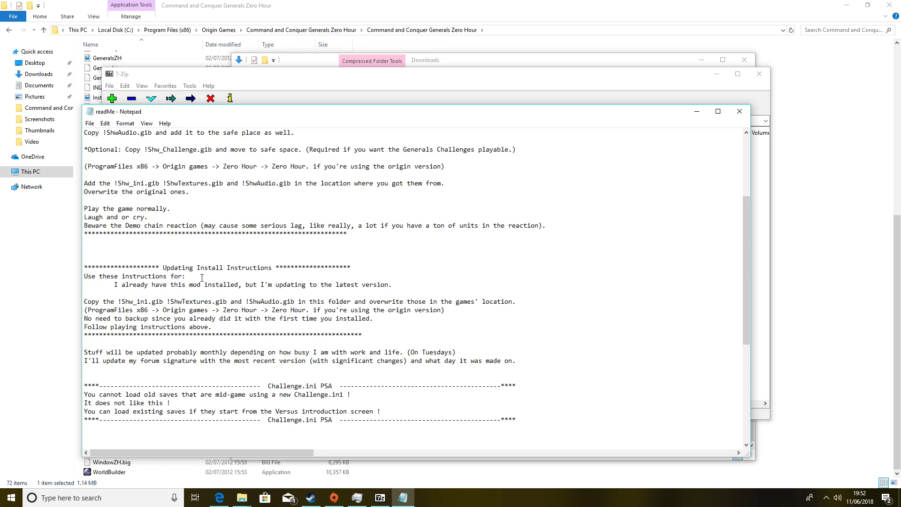
scroll(202, 278, "up", 2)
scroll(287, 325, "up", 3)
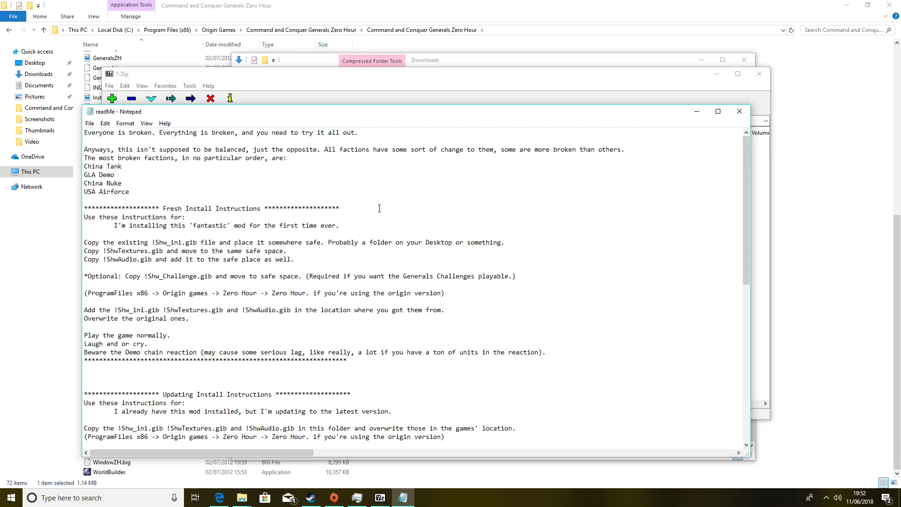
left_click(697, 115)
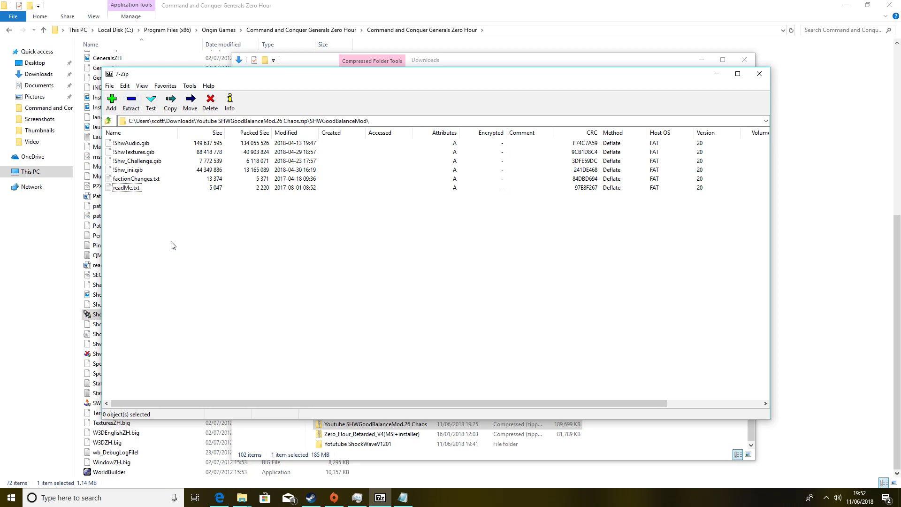
- Select all files in the archive's SHWGoodBalanceMod folder and set their copy destination to the inner Command and Conquer Generals Zero Hour folder under Origin Games
key("ctrl+a")
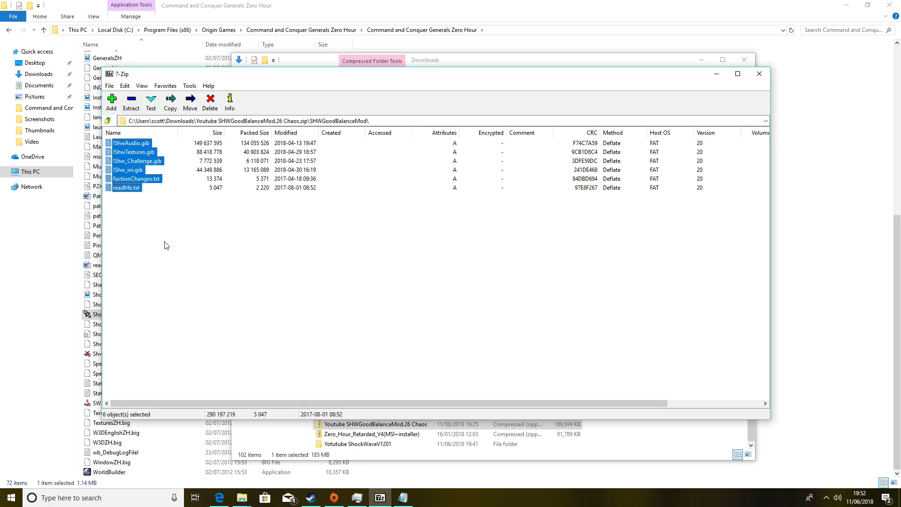
left_click(170, 108)
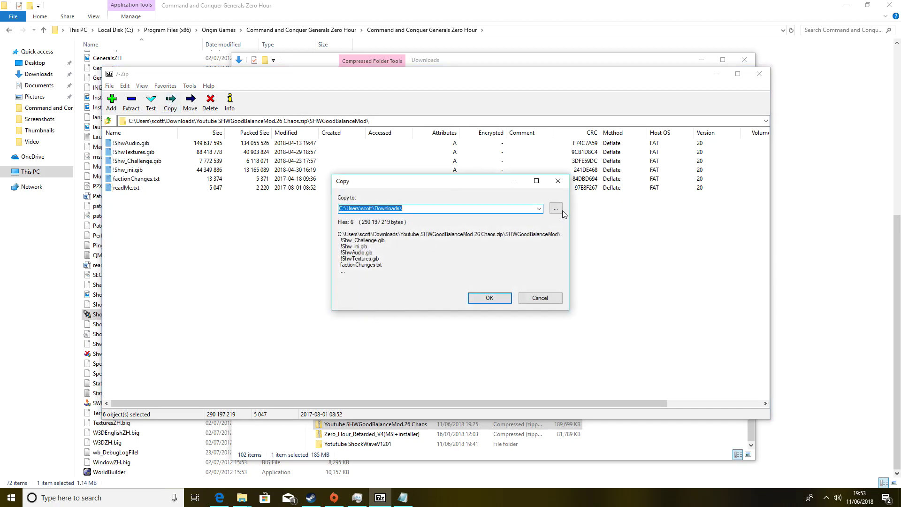
left_click(556, 208)
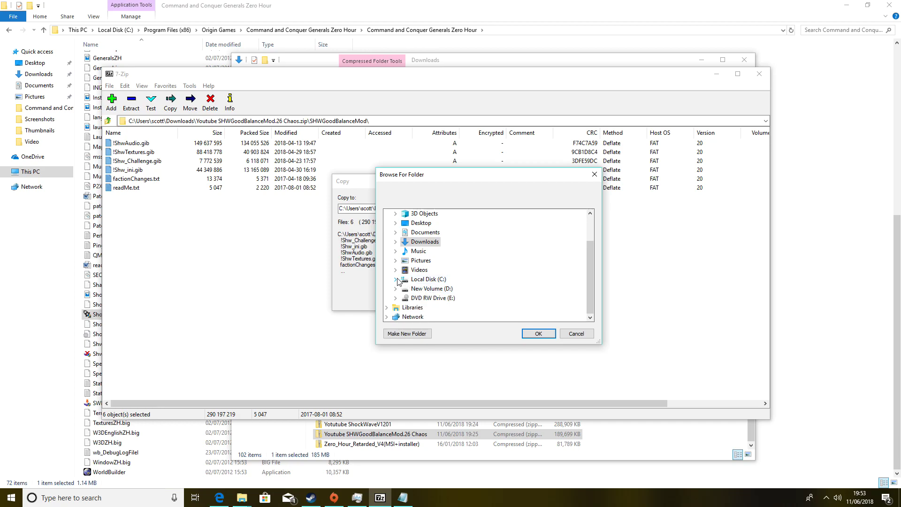
left_click(397, 280)
left_click(405, 271)
scroll(414, 291, "down", 3)
left_click(413, 270)
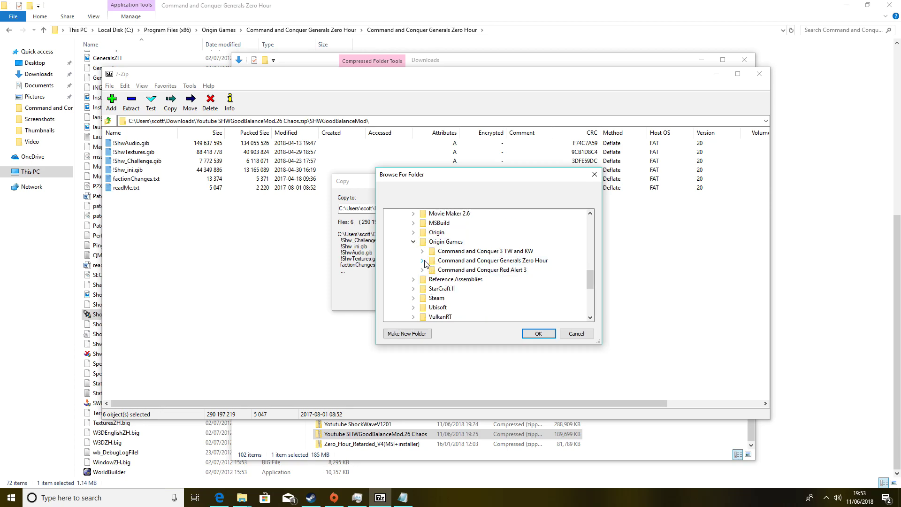
left_click(422, 261)
left_click(476, 289)
double_click(476, 289)
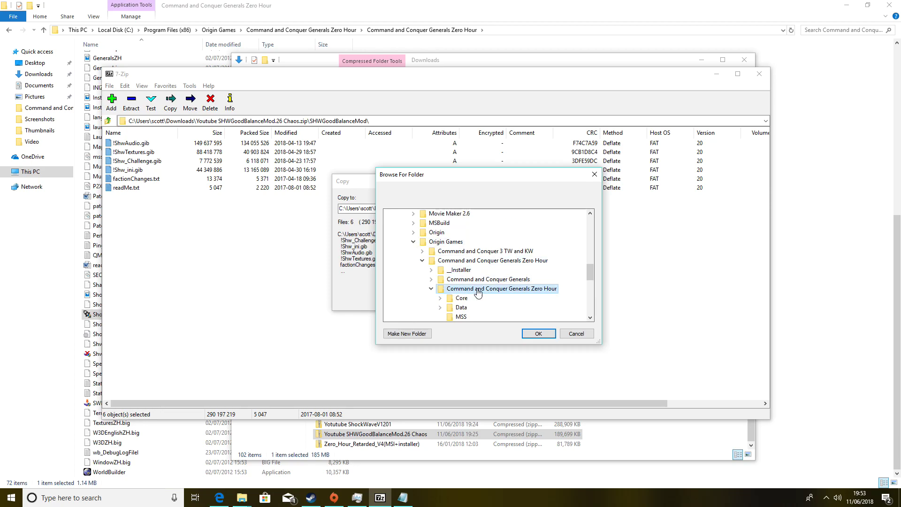
left_click(538, 333)
- Copy the Chaos files into the game folder, replacing all existing files, and minimize 7-Zip
left_click(500, 303)
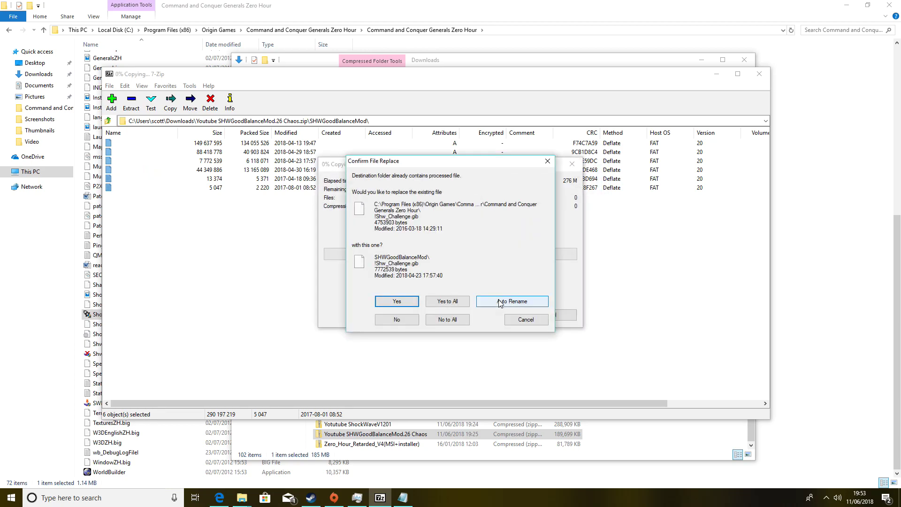
left_click(448, 303)
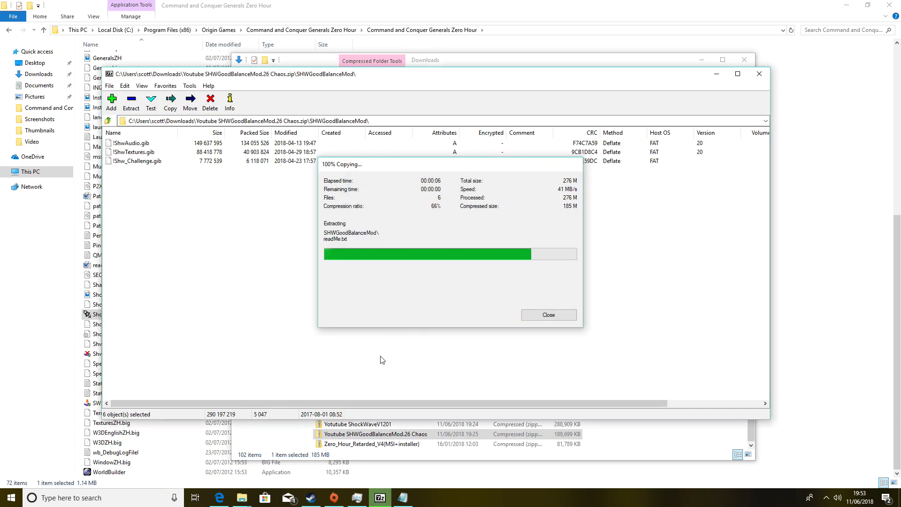
left_click(717, 74)
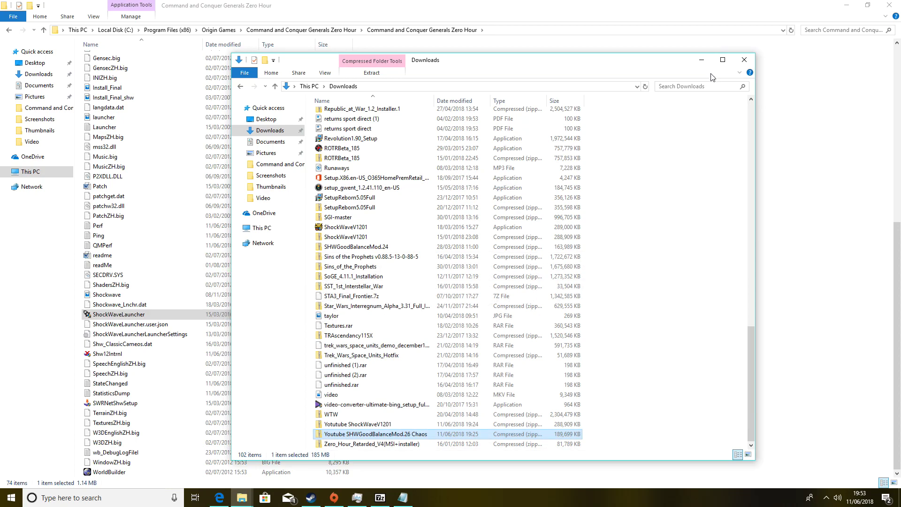
- Minimize Downloads, shrink the game folder window, and browse from drive C: through Program Files (x86) and Origin Games to the inner Zero Hour folder's files
left_click(707, 64)
double_click(574, 9)
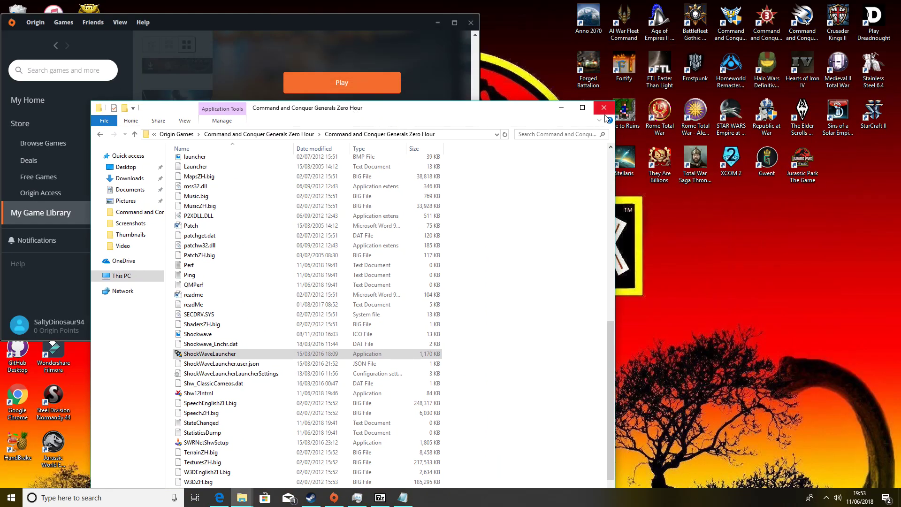
left_click(122, 275)
double_click(342, 271)
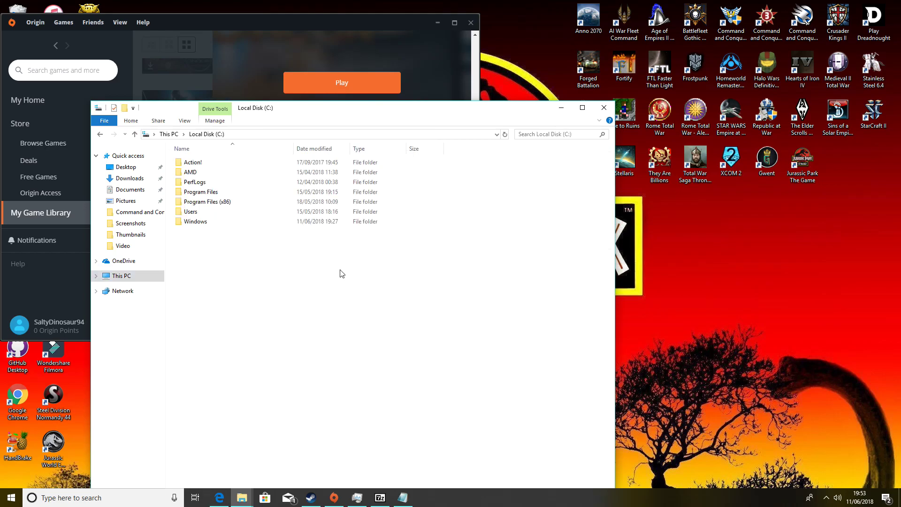
double_click(209, 202)
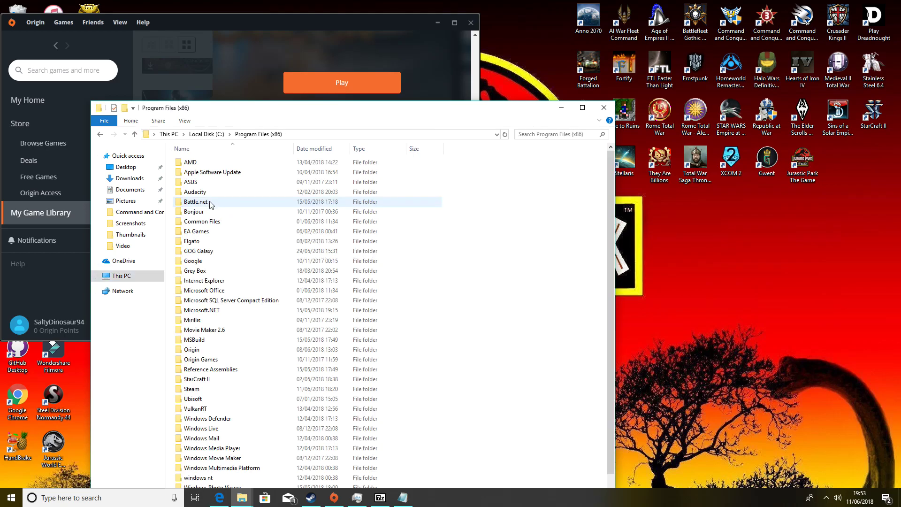
double_click(221, 360)
double_click(238, 172)
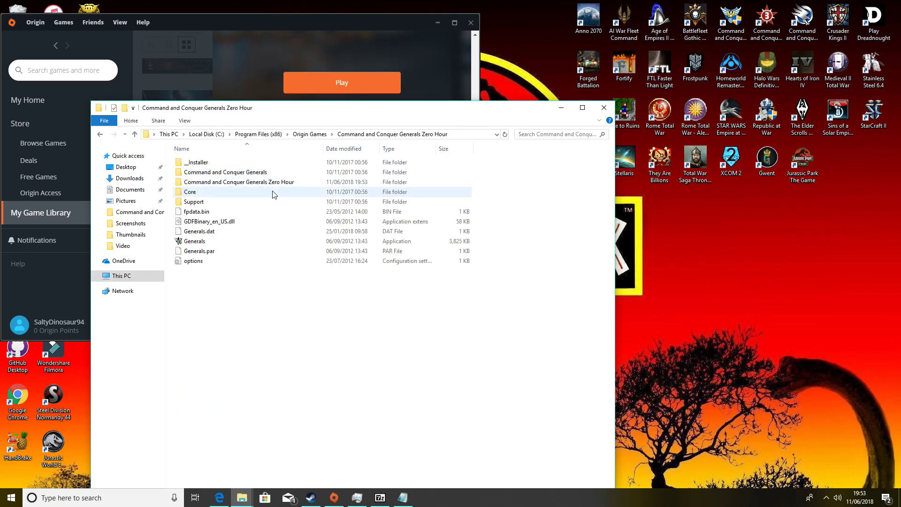
double_click(256, 181)
scroll(323, 229, "down", 13)
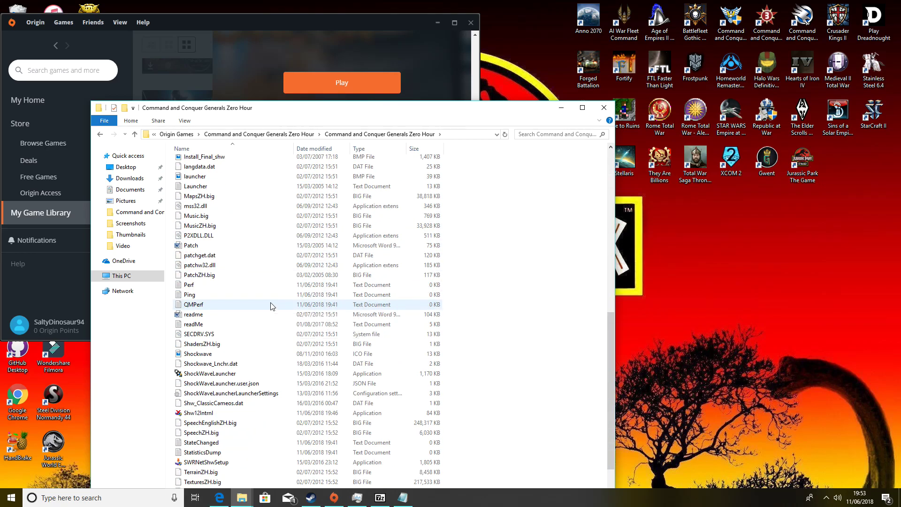
scroll(270, 306, "up", 13)
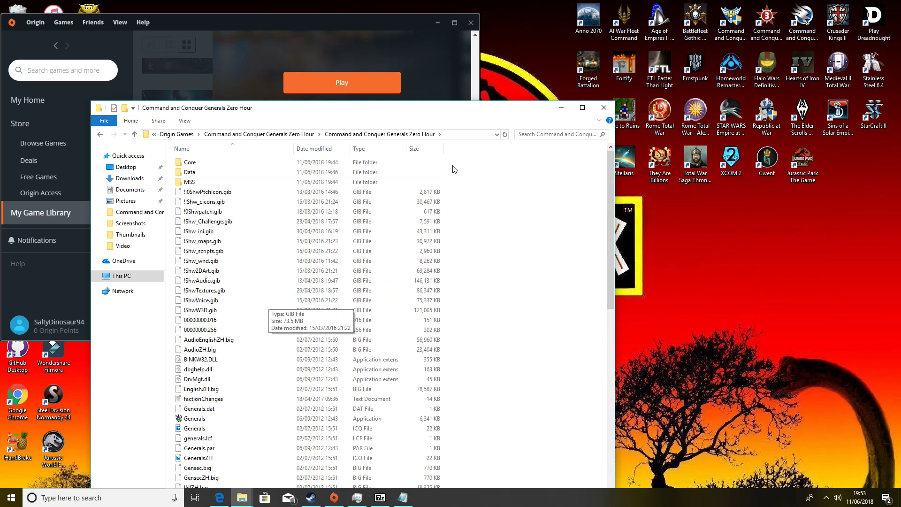
- Minimize the game folder window, move the Origin window nearer the middle of the desktop and choose to play Command & Conquer Generals and Zero Hour
left_click(561, 108)
left_click_drag(386, 23, 533, 55)
scroll(493, 126, "up", 3)
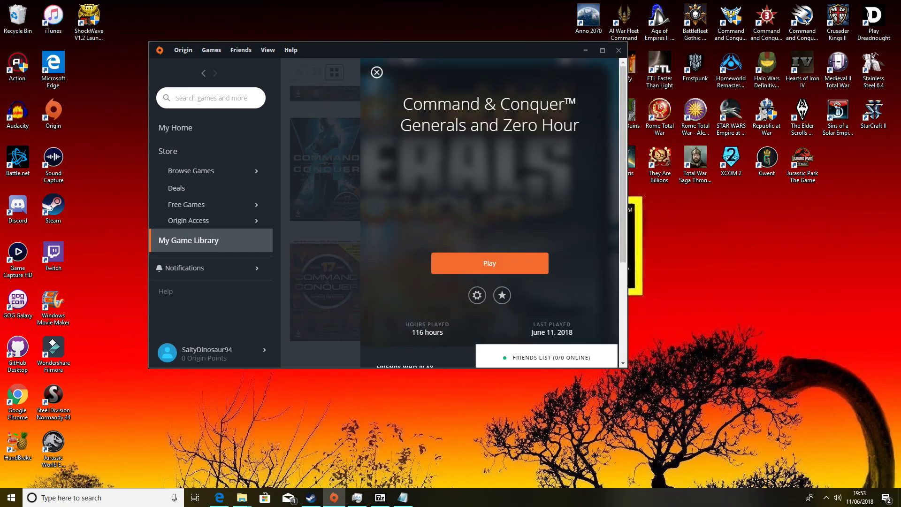
left_click(523, 271)
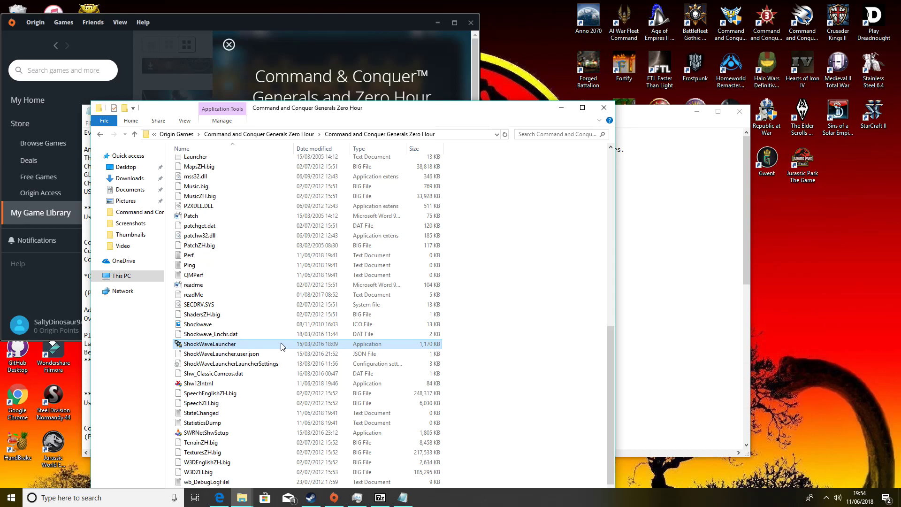
- Run ShockWaveLauncher from the Zero Hour folder, look through the folder's files, and launch the game from the ShockWave launcher
double_click(282, 346)
key("Return")
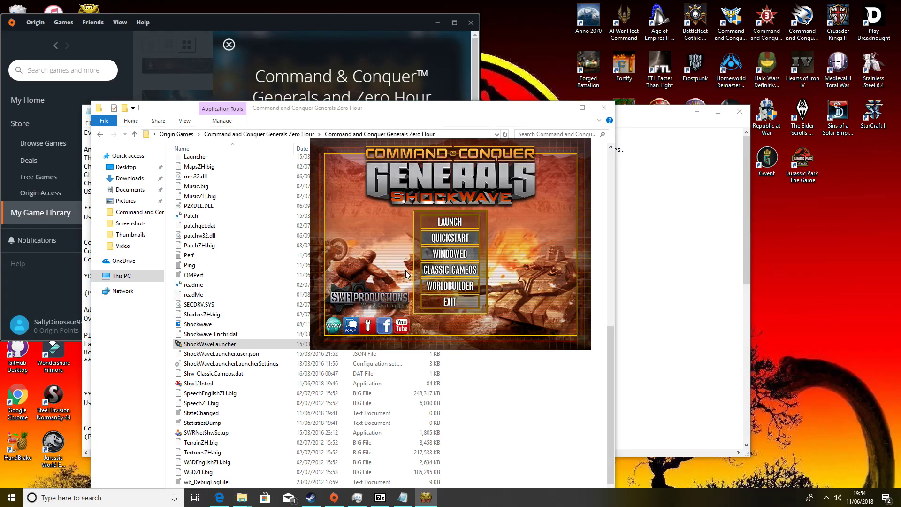
scroll(271, 304, "up", 13)
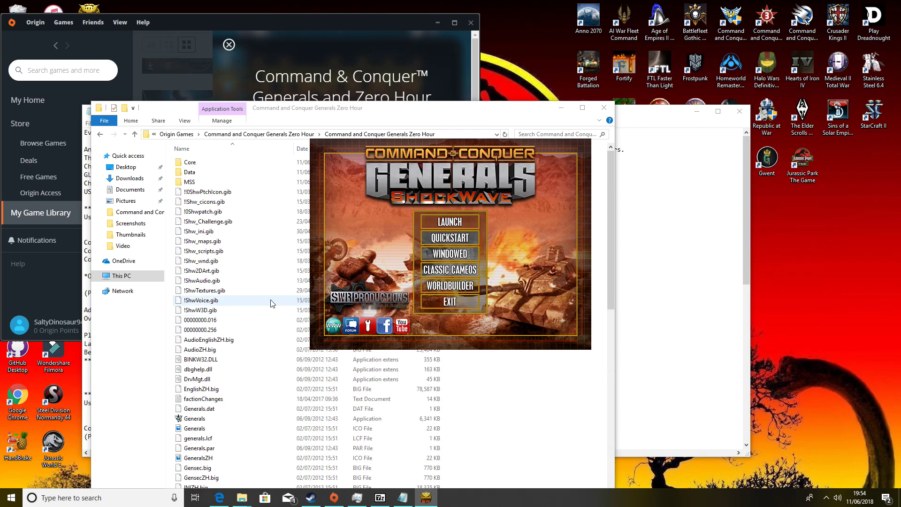
scroll(271, 304, "down", 13)
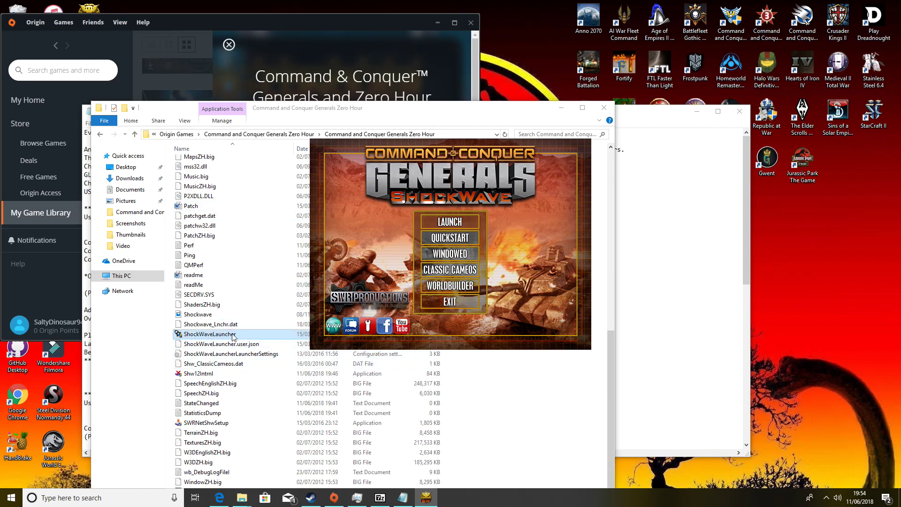
left_click(449, 221)
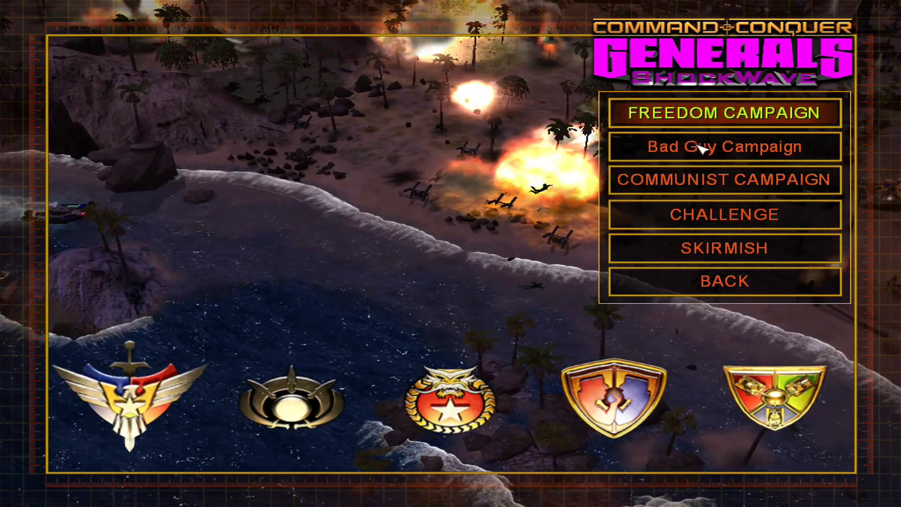
- View the Challenge mode's difficulty choices, go back, and open the Skirmish setup
left_click(701, 227)
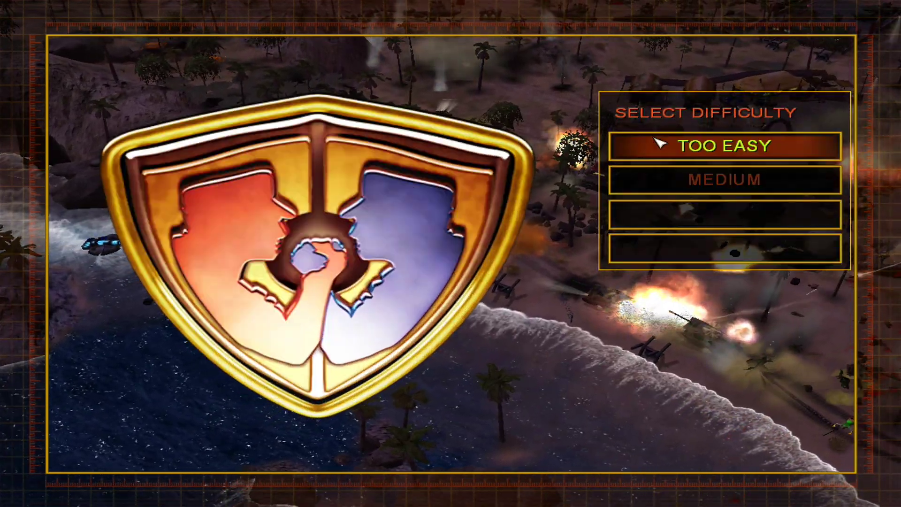
left_click(714, 254)
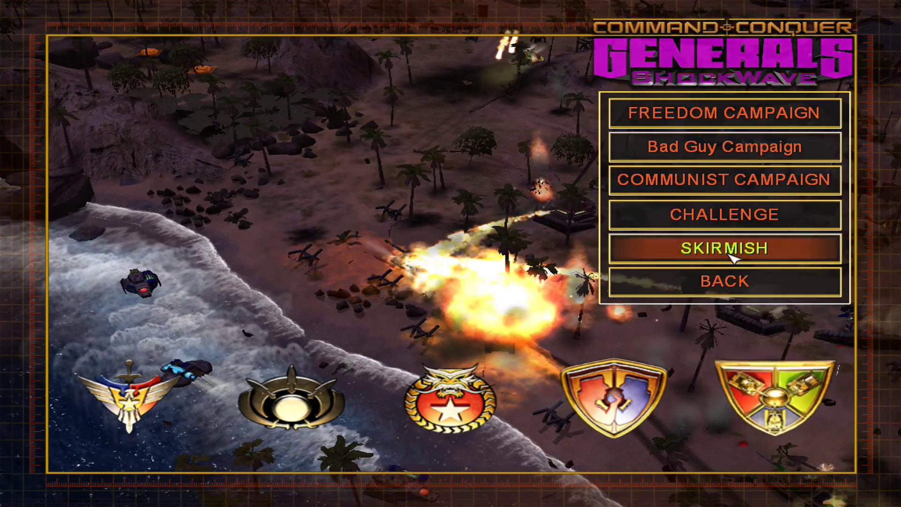
left_click(678, 250)
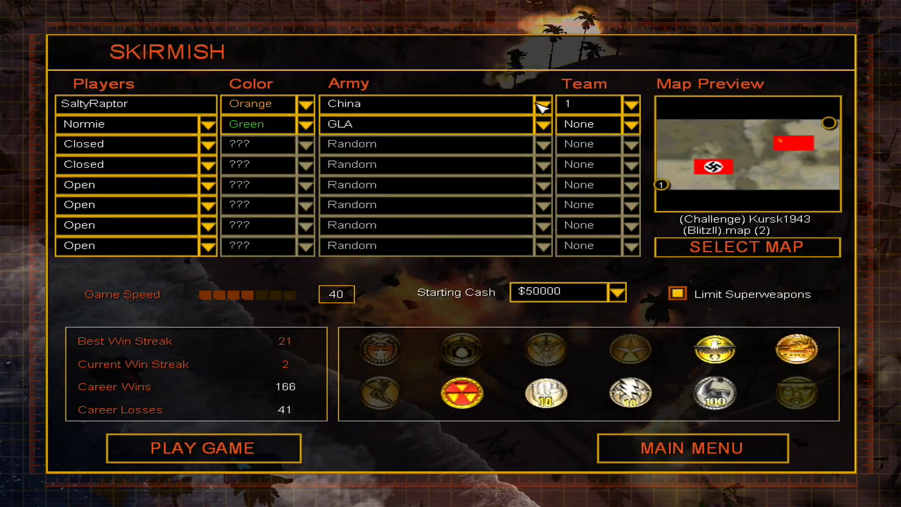
- Look through the official and unofficial skirmish map lists, and cancel the map selection
left_click(790, 247)
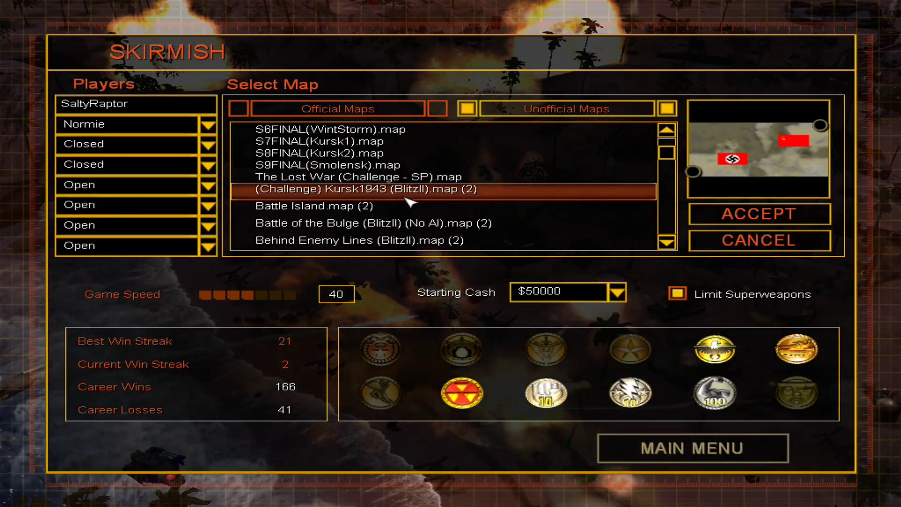
scroll(410, 202, "down", 3)
scroll(409, 201, "up", 2)
left_click(338, 109)
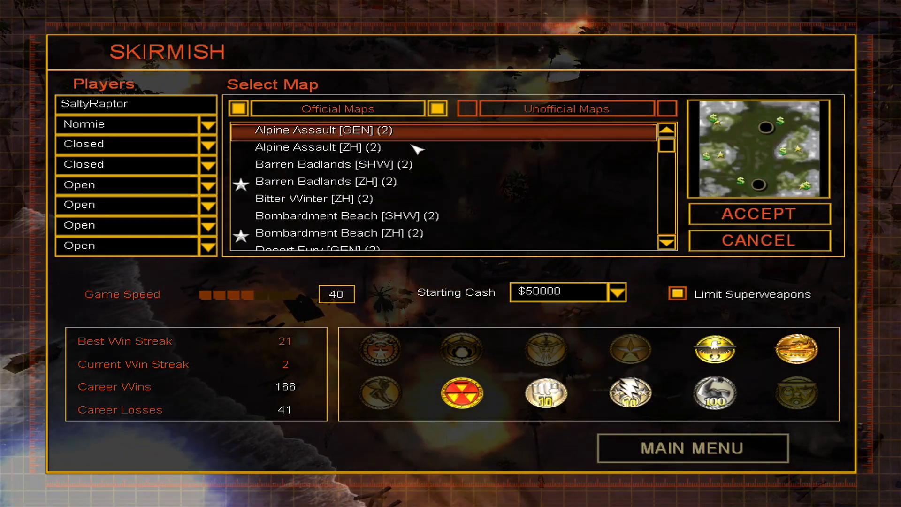
scroll(413, 148, "down", 3)
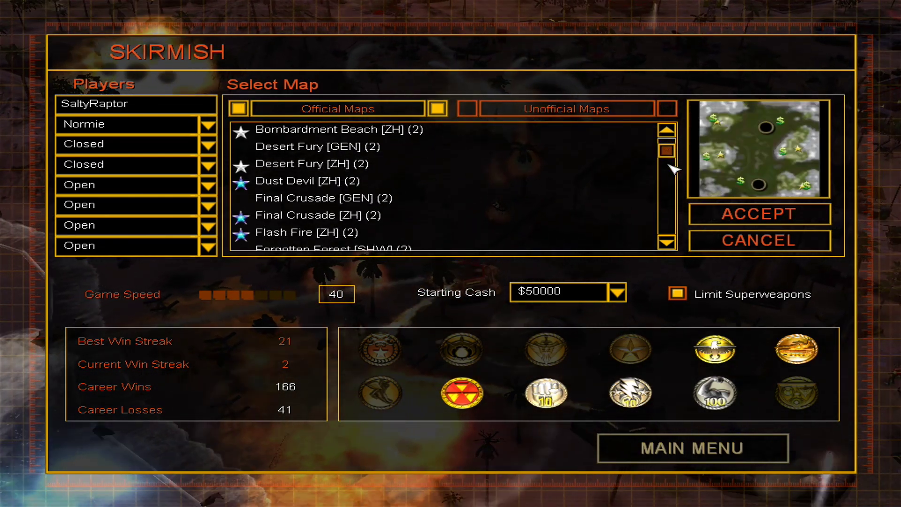
scroll(610, 159, "down", 15)
left_click(522, 112)
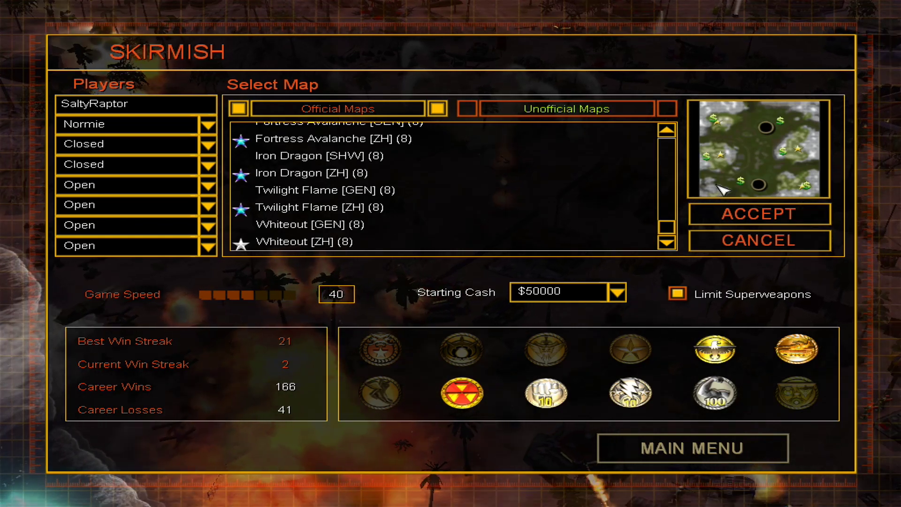
left_click_drag(662, 149, 680, 206)
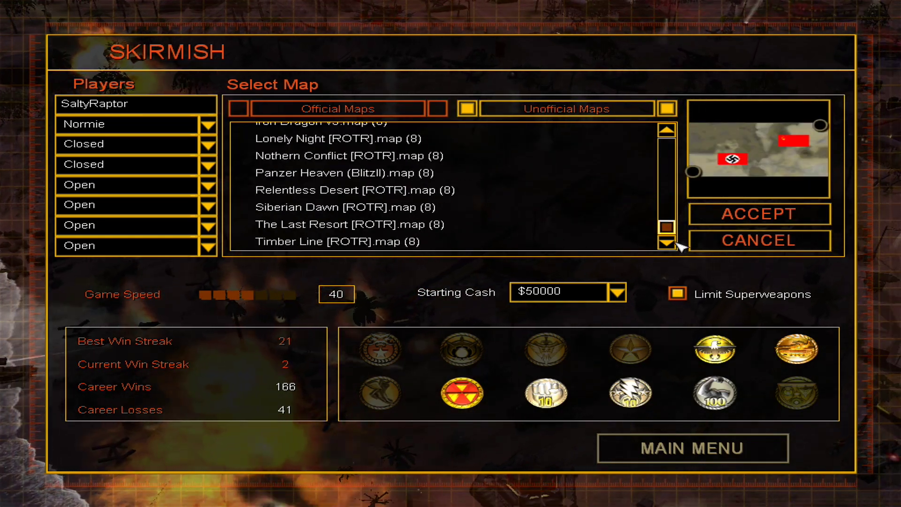
left_click(736, 243)
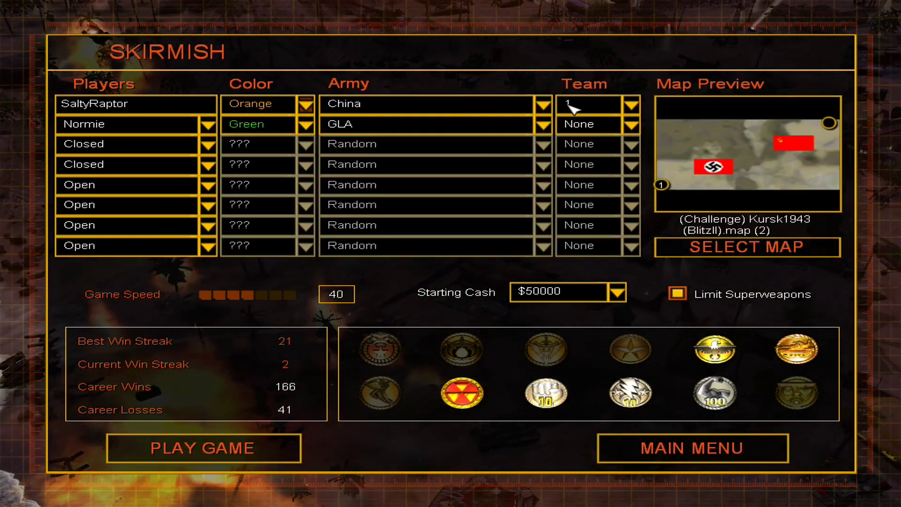
- Look through the generals available as the first player's army, close the list without choosing, and return to the main menu
left_click(543, 105)
scroll(423, 145, "down", 2)
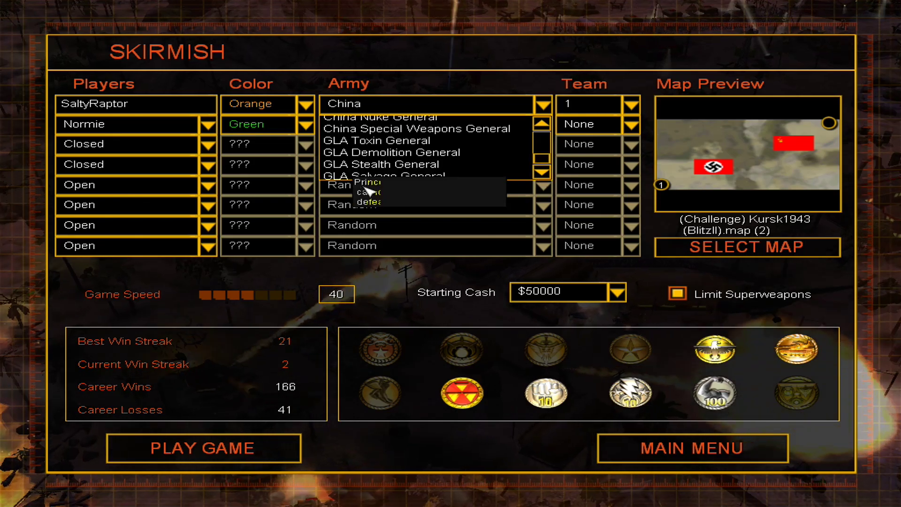
scroll(408, 173, "up", 3)
left_click(397, 261)
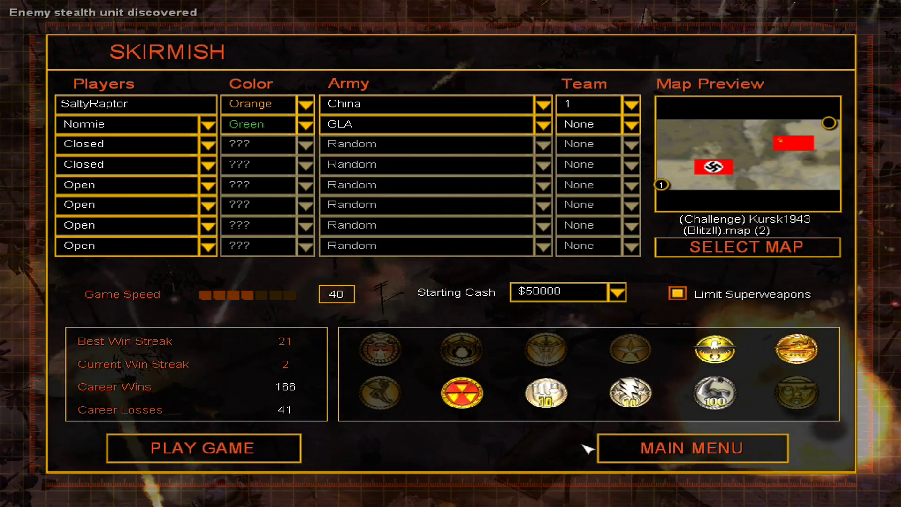
left_click(735, 447)
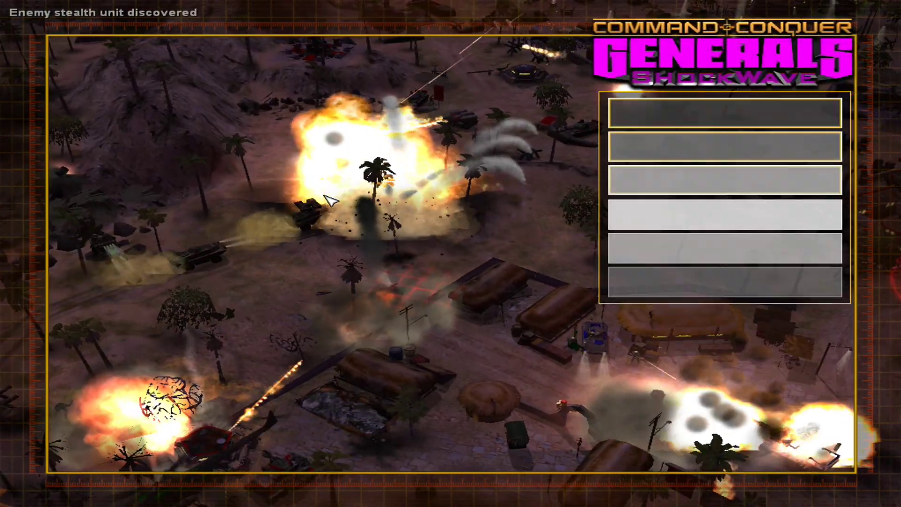